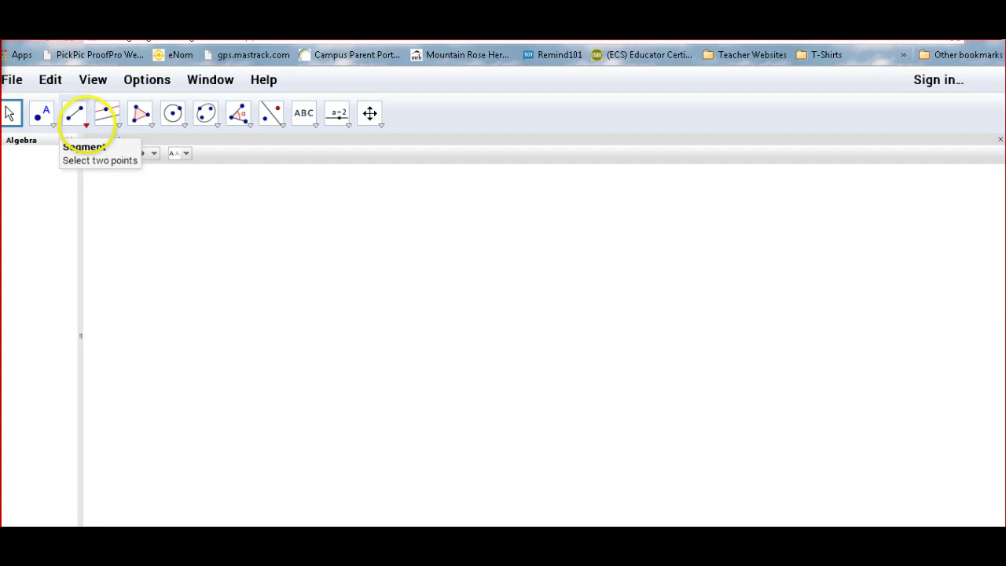
Step: Draw line a through two new points A and B on the canvas using the Line tool
left_click(85, 124)
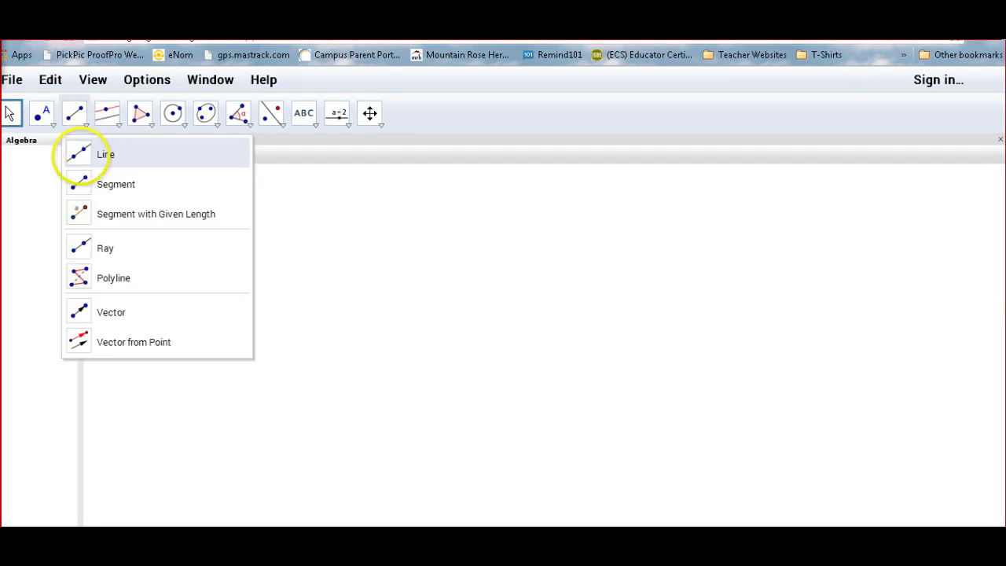
left_click(82, 155)
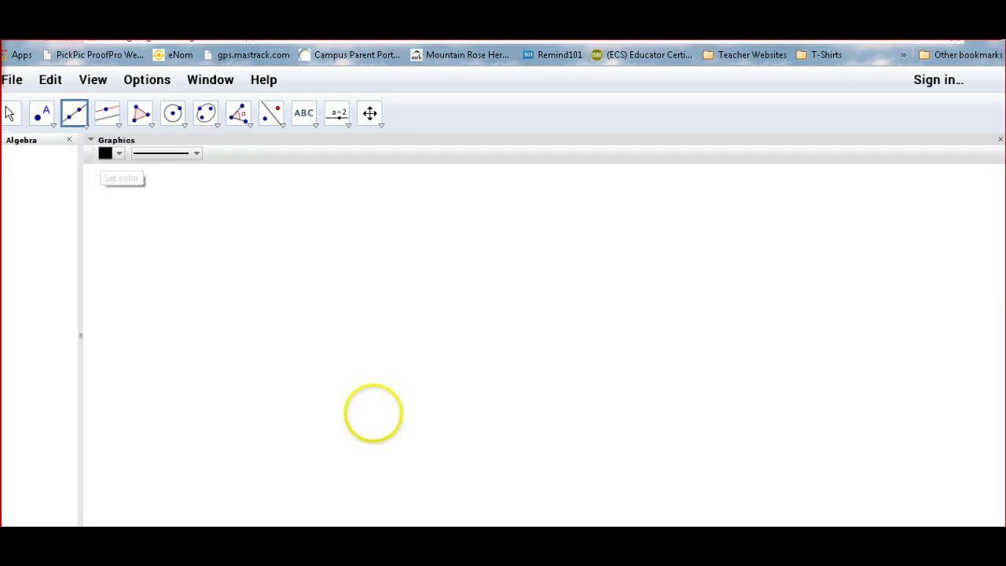
left_click(381, 412)
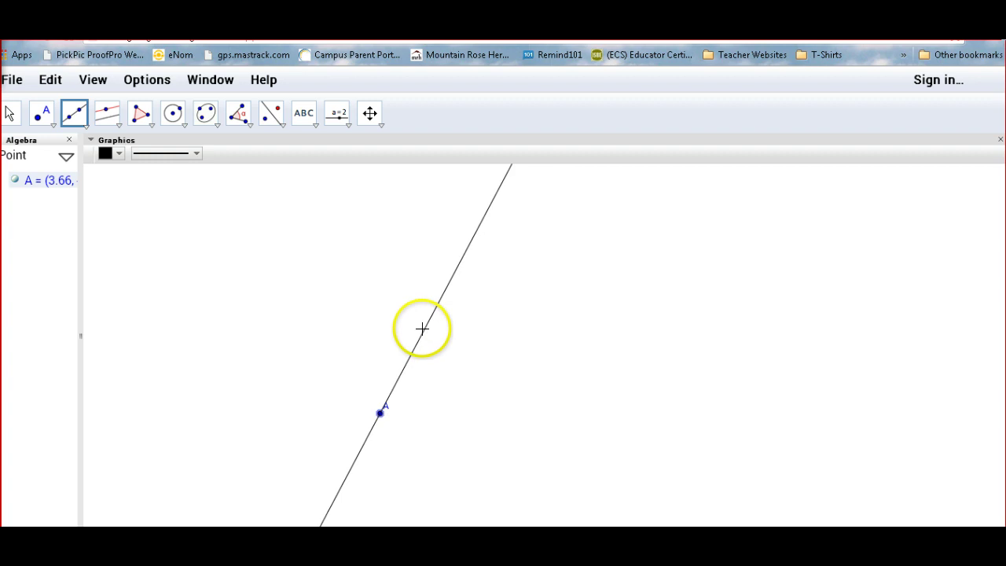
left_click(435, 248)
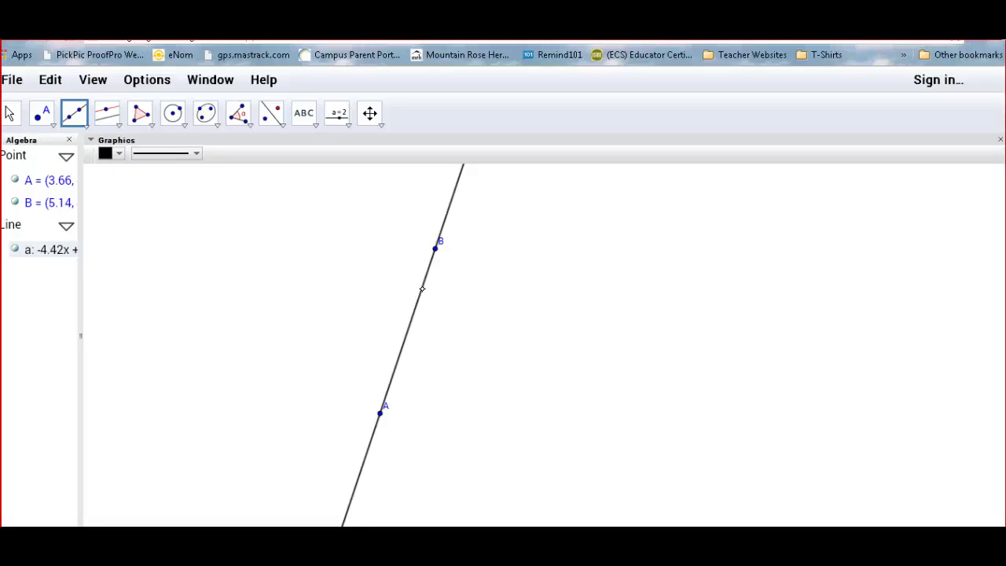
left_click(43, 112)
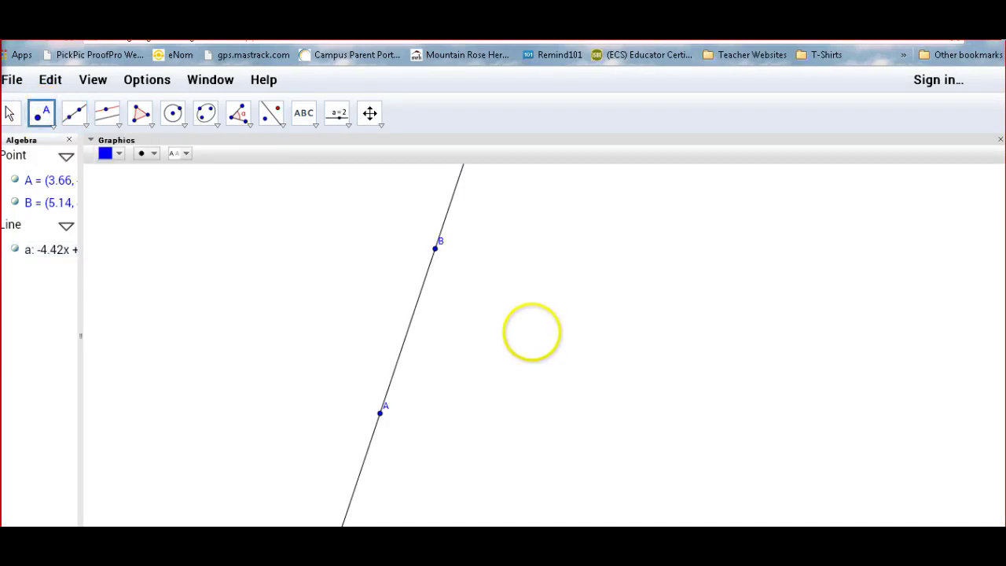
Step: Place point C right of line a and draw line b through C parallel to a
left_click(41, 113)
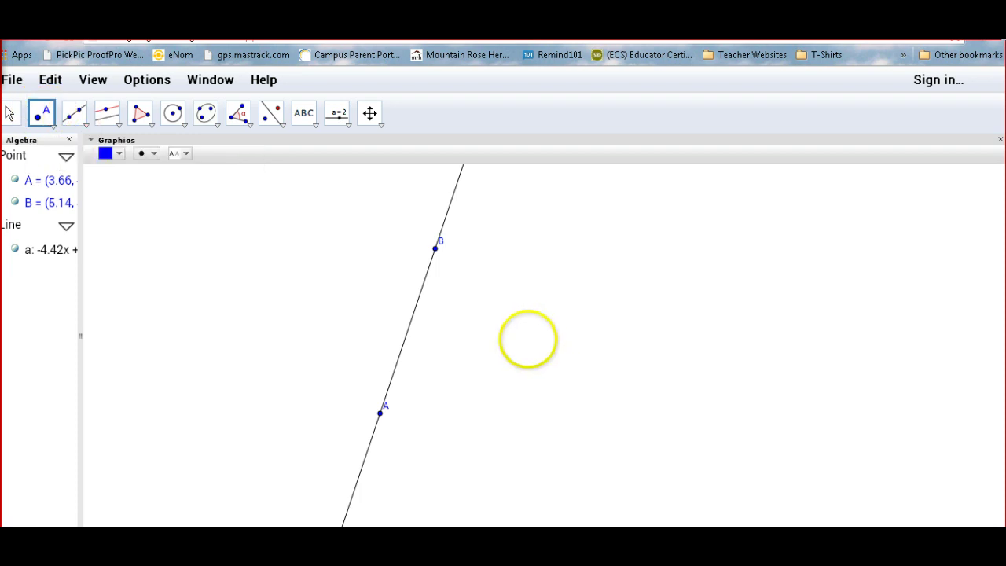
left_click(527, 339)
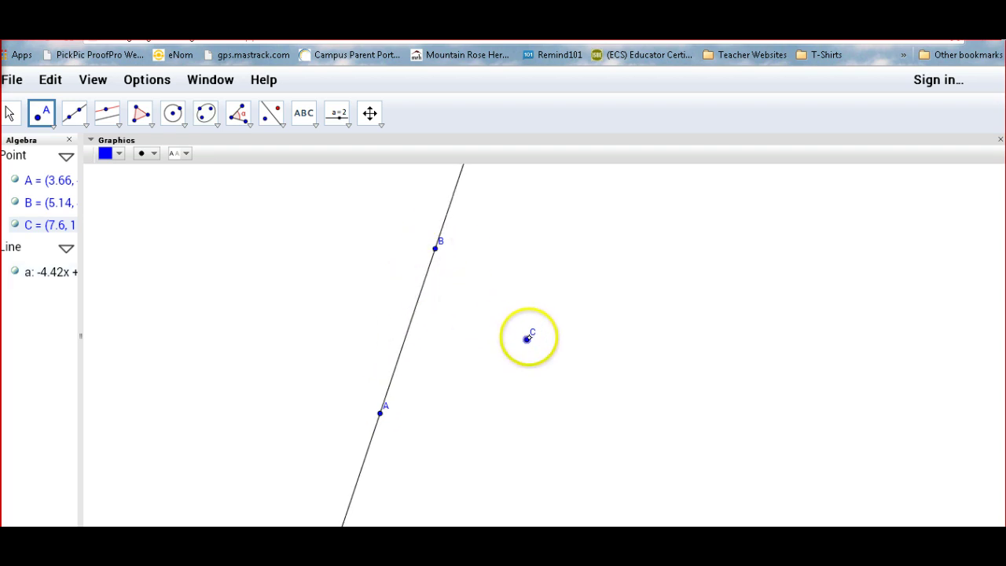
left_click(74, 113)
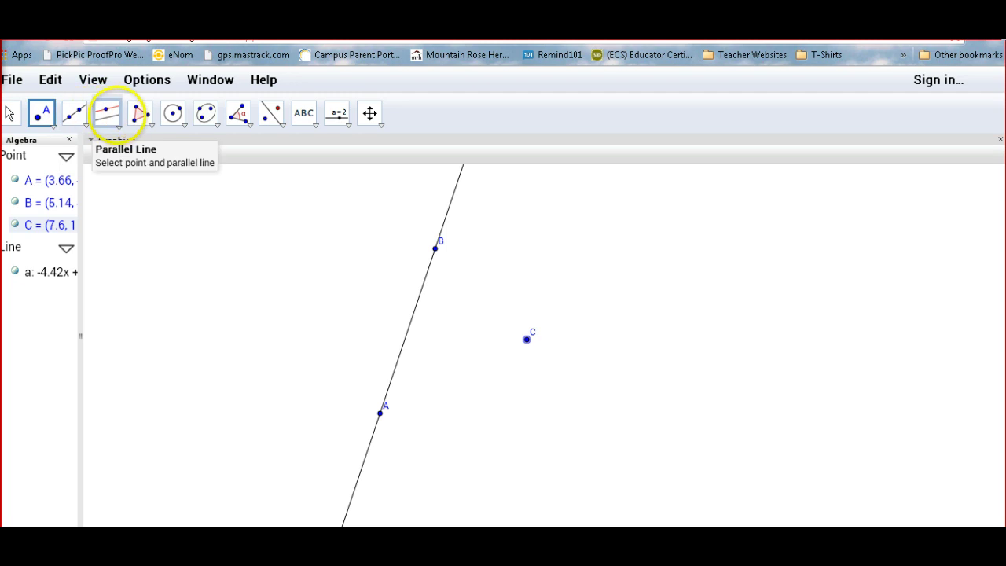
left_click(116, 118)
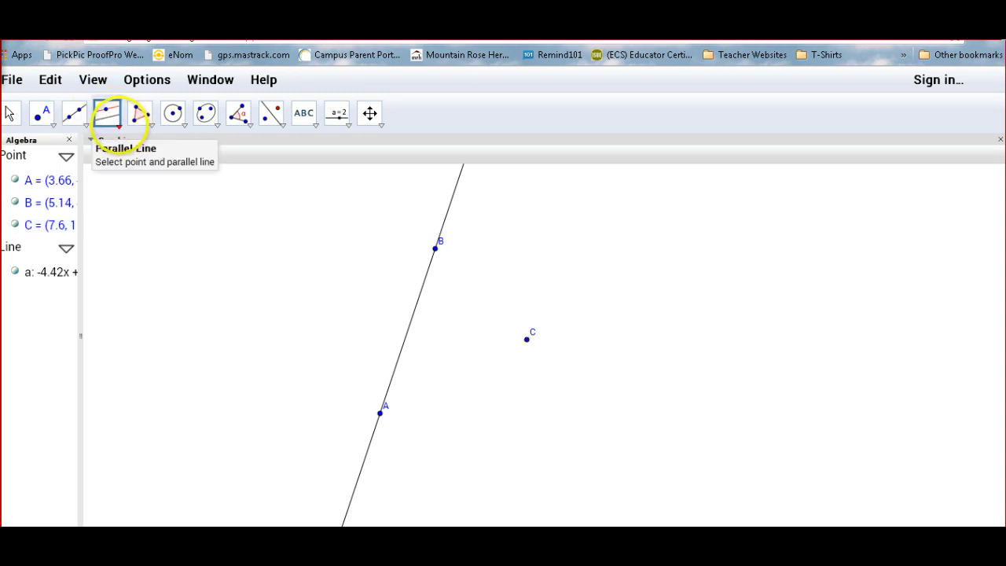
left_click(118, 125)
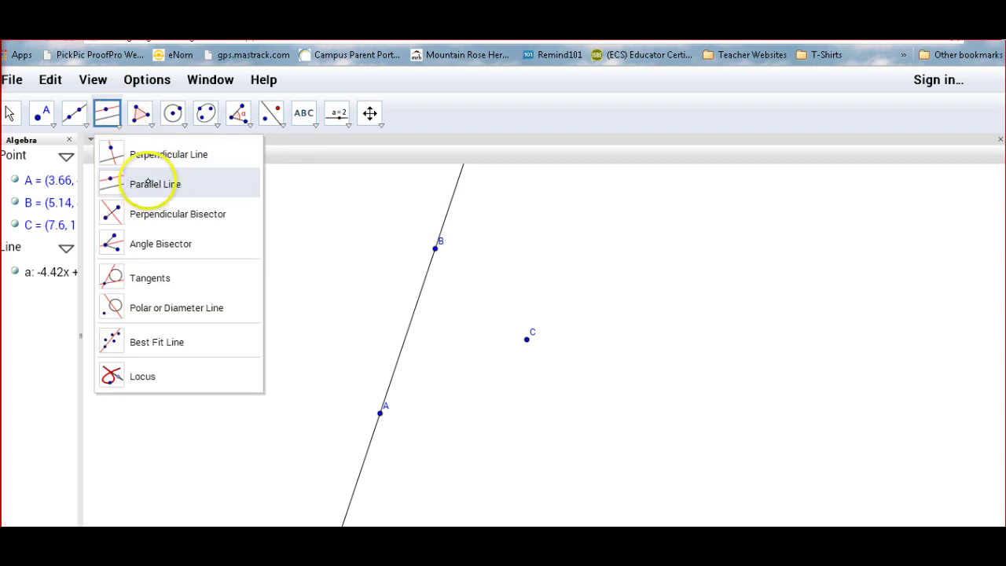
left_click(118, 184)
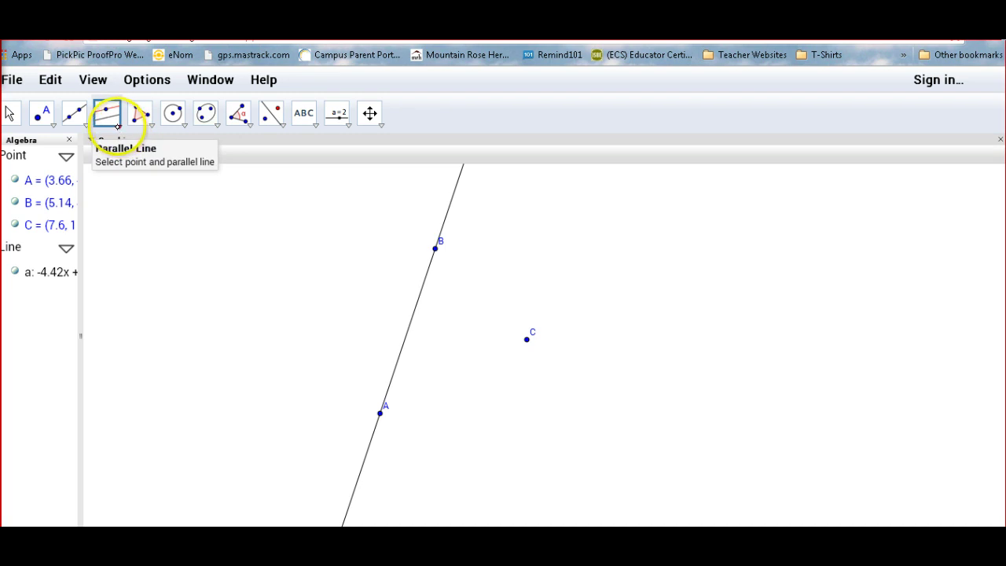
left_click(116, 124)
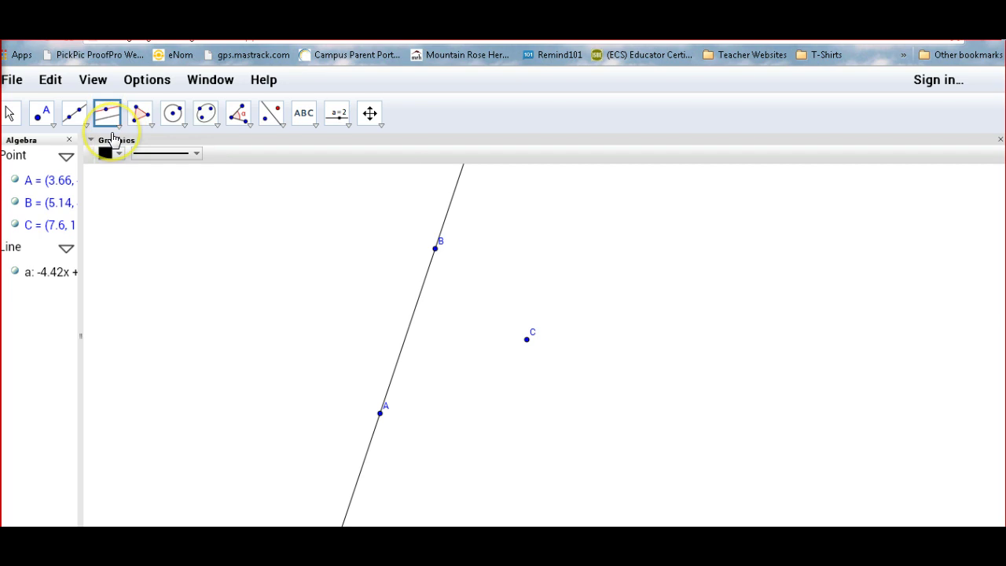
left_click(526, 339)
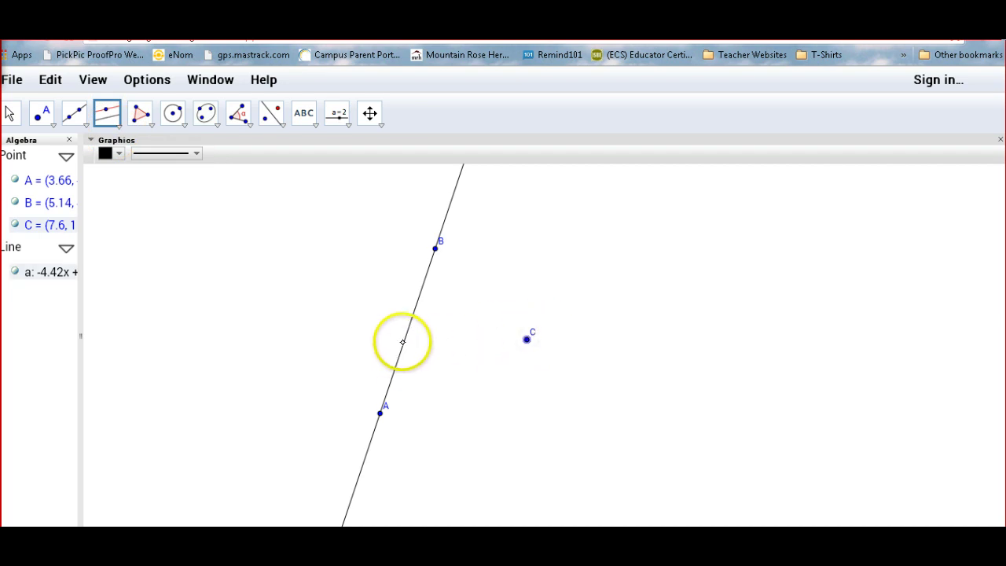
left_click(402, 344)
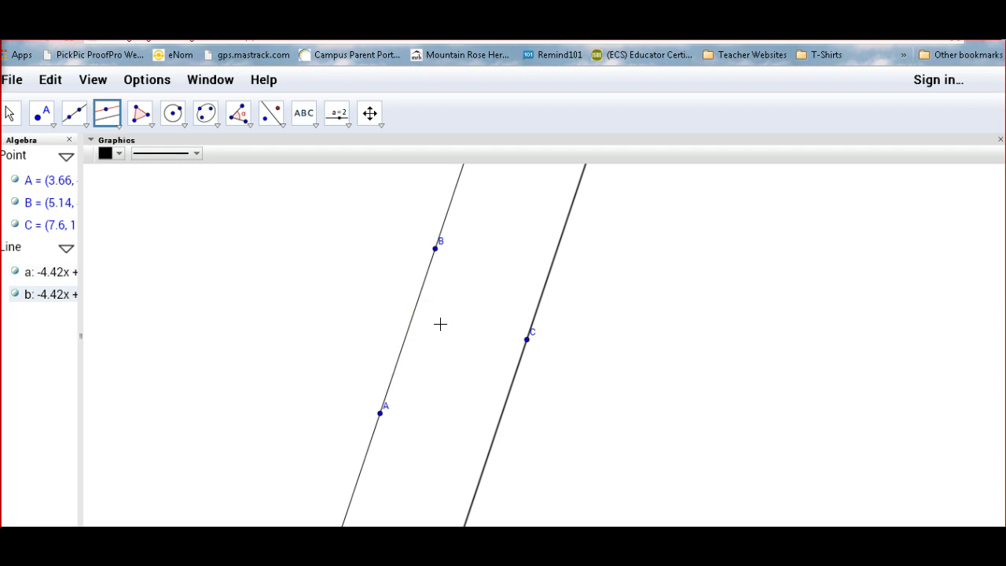
left_click(525, 340)
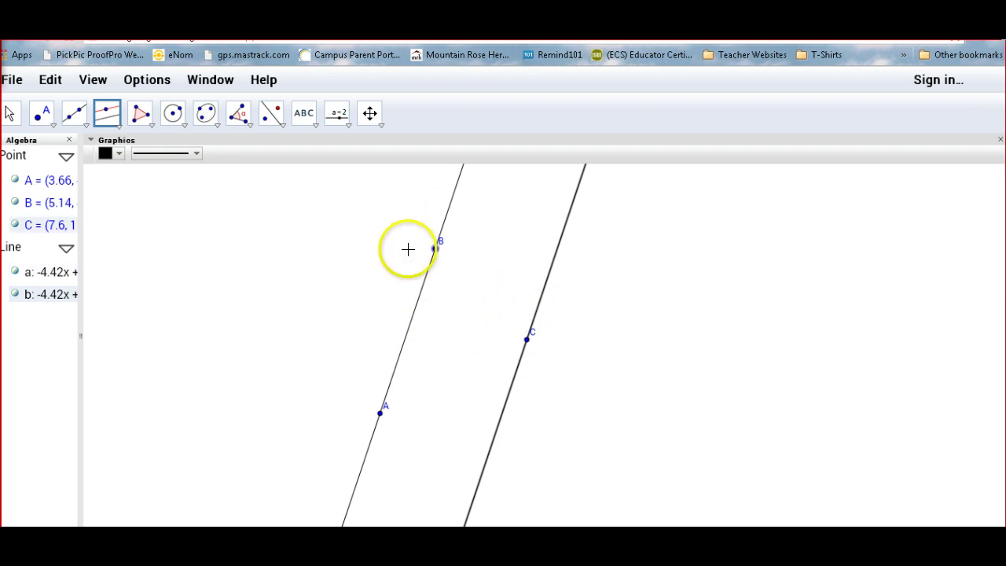
left_click(9, 113)
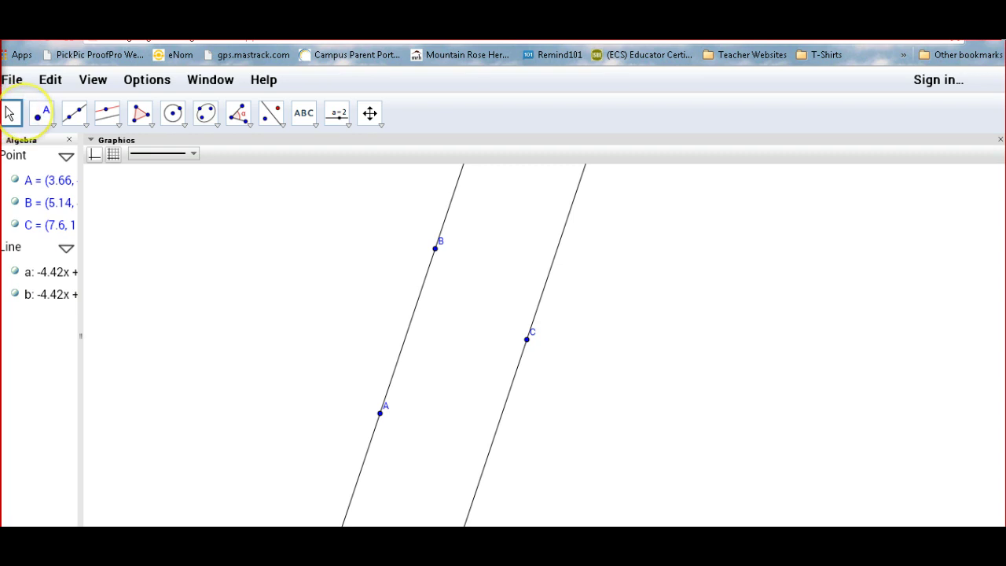
Step: Nudge point A to tilt the lines, then draw closed polygon DEFGHIJ left of line a
mouse_move(382, 411)
left_mouse_down()
mouse_move(415, 424)
mouse_move(442, 415)
mouse_move(353, 396)
mouse_move(401, 414)
mouse_move(375, 404)
mouse_move(409, 406)
mouse_move(383, 403)
left_mouse_up()
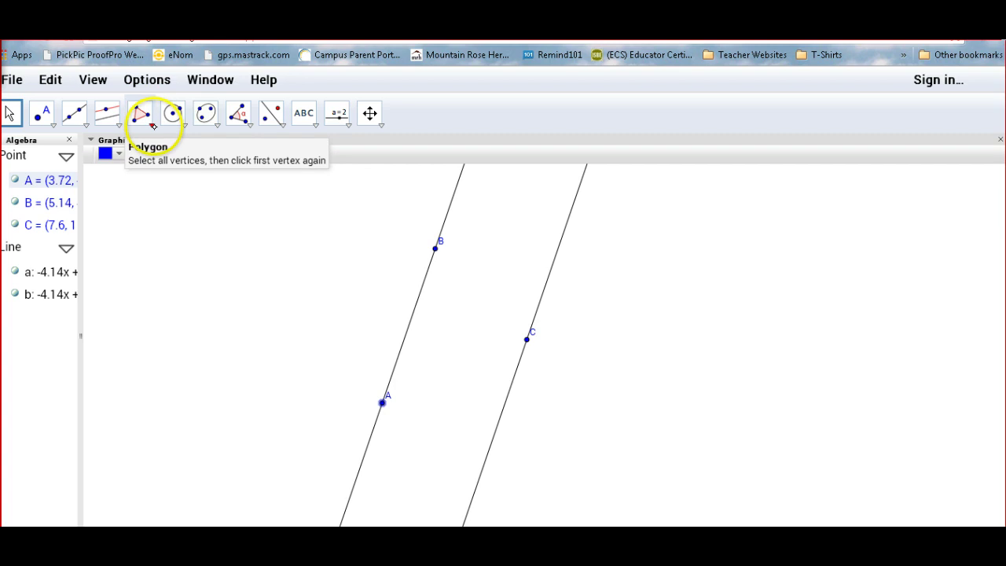
left_click(143, 114)
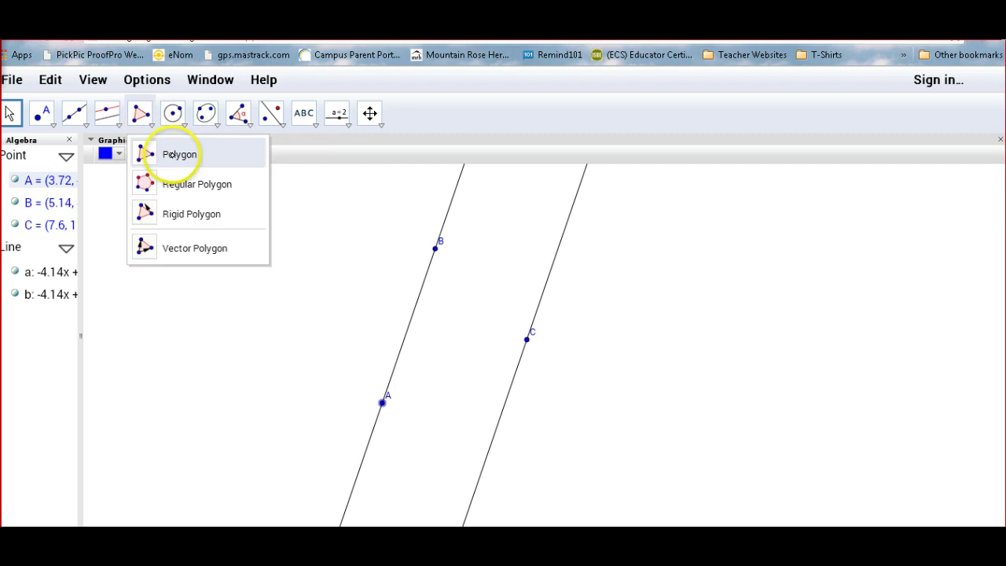
left_click(173, 155)
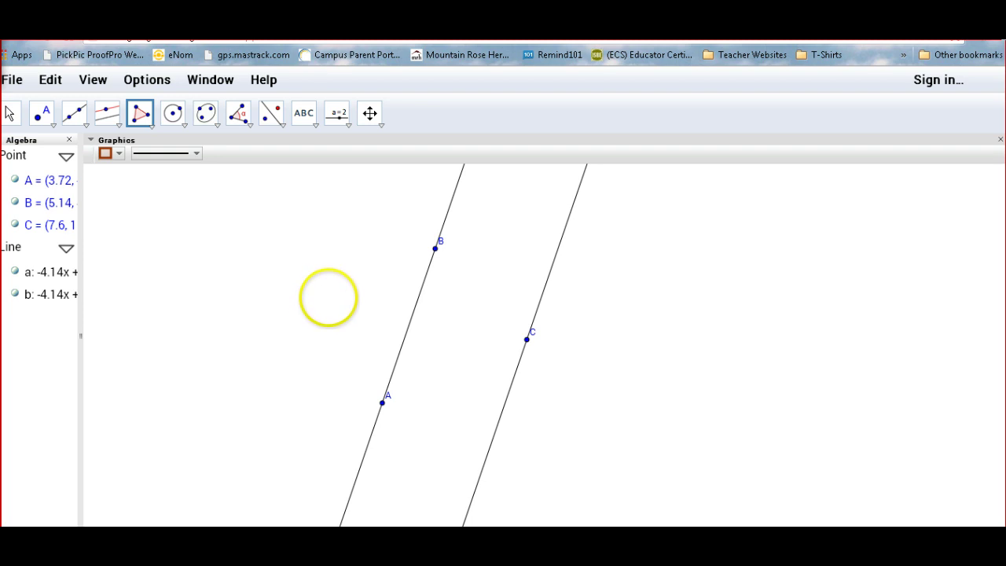
left_click(329, 300)
left_click(379, 274)
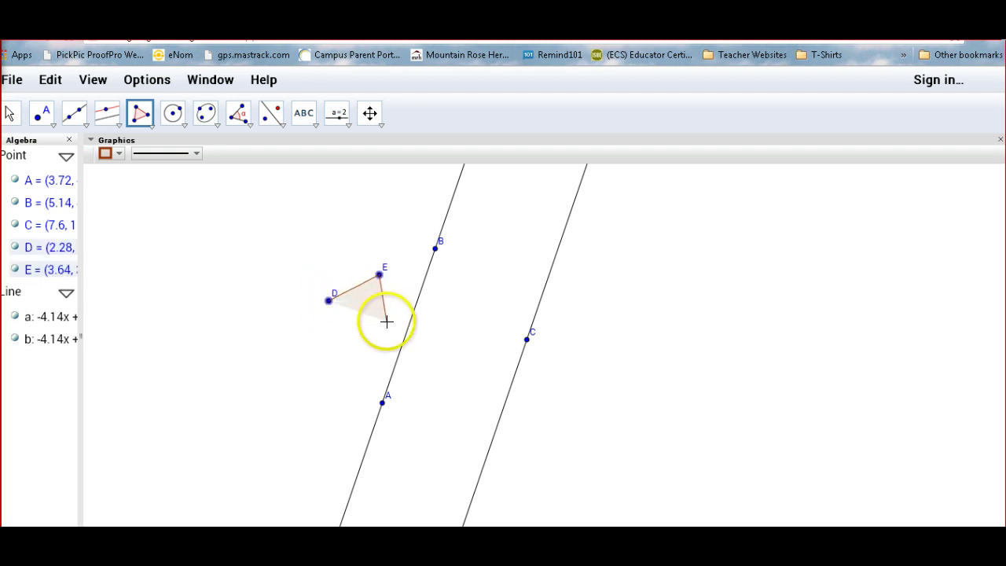
left_click(386, 323)
left_click(344, 365)
left_click(357, 331)
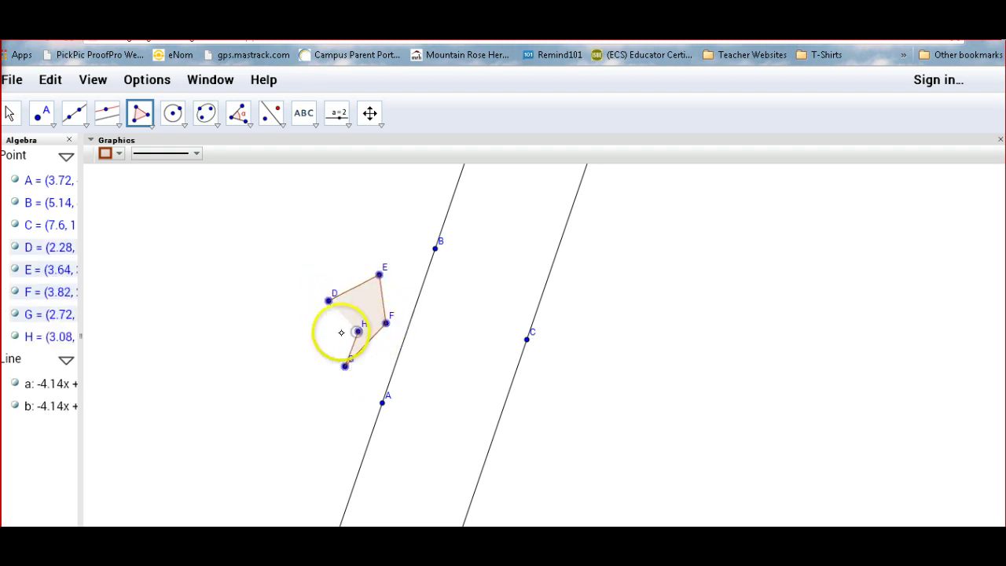
left_click(323, 338)
left_click(348, 313)
left_click(329, 300)
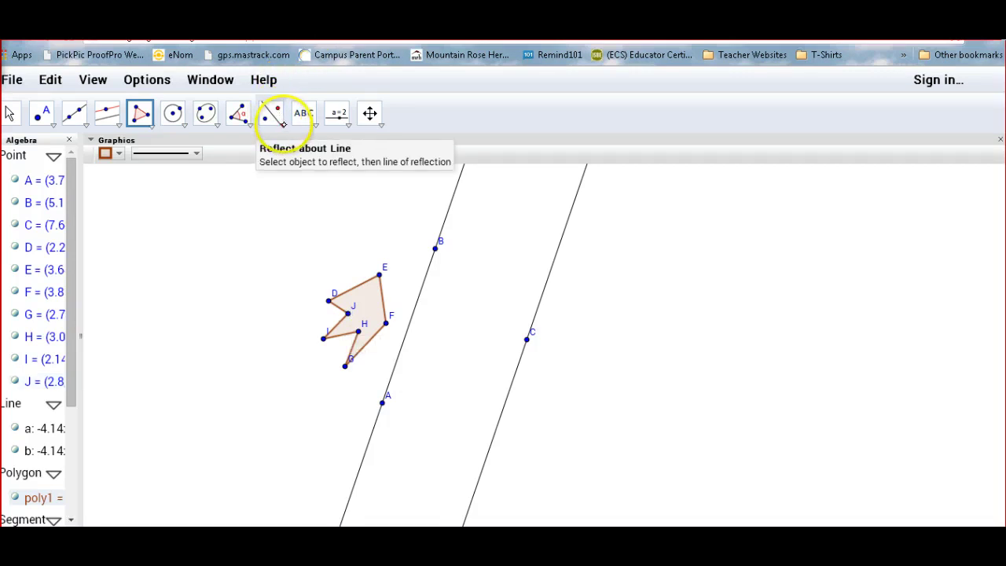
Step: Reflect polygon DEFGHIJ across line a, producing image D'E'F'G'H'I'J' between the lines
left_click(282, 125)
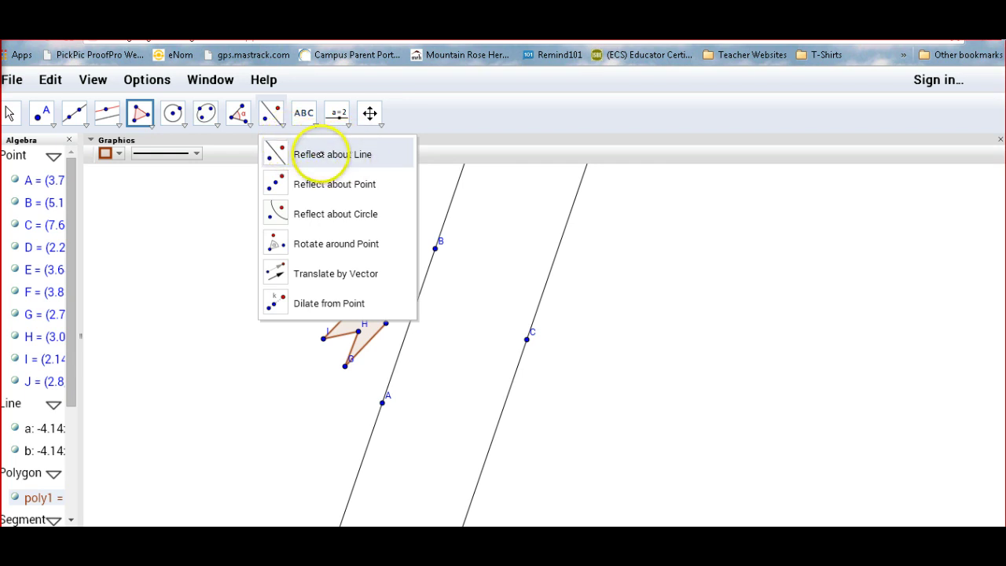
left_click(284, 153)
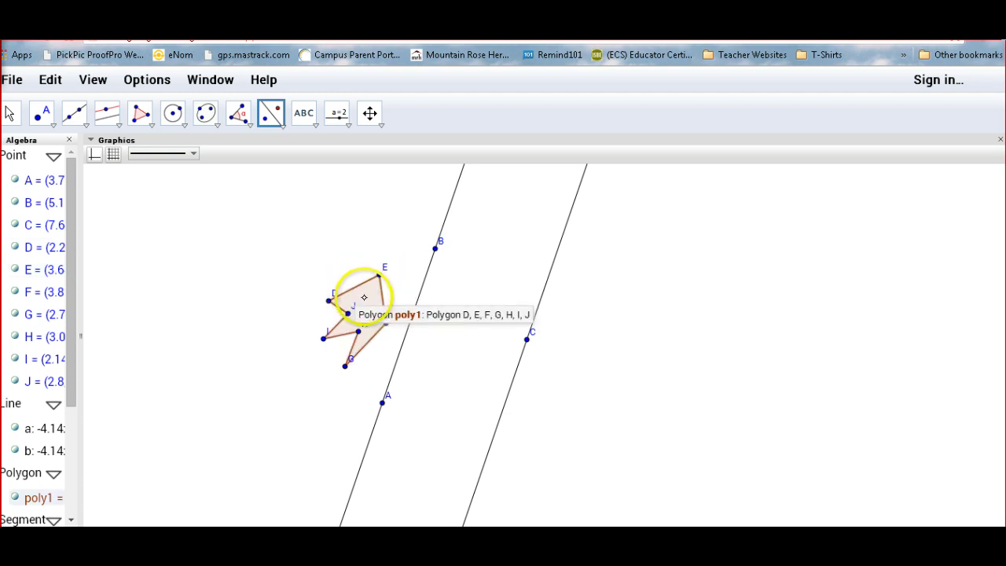
left_click(420, 294)
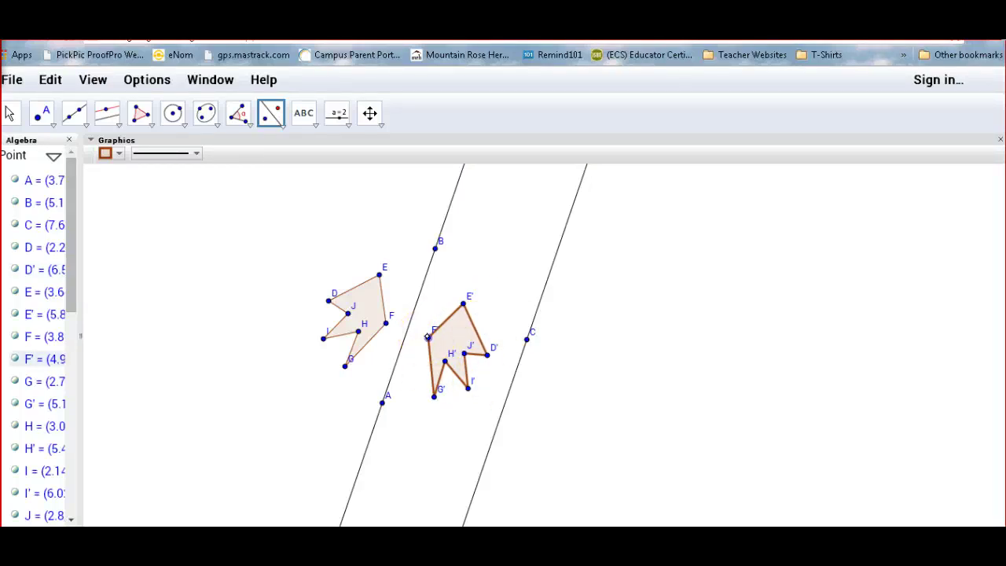
mouse_move(428, 337)
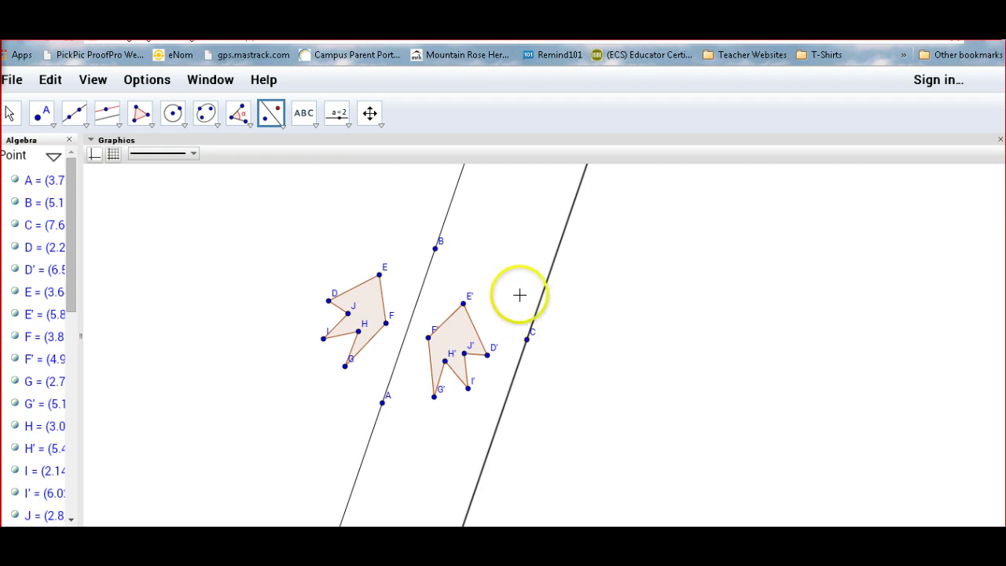
Step: Reflect image D'E'F'G'H'I'J' across line b, creating D''E''F''G''H''I''J'' right of b
left_click(272, 112)
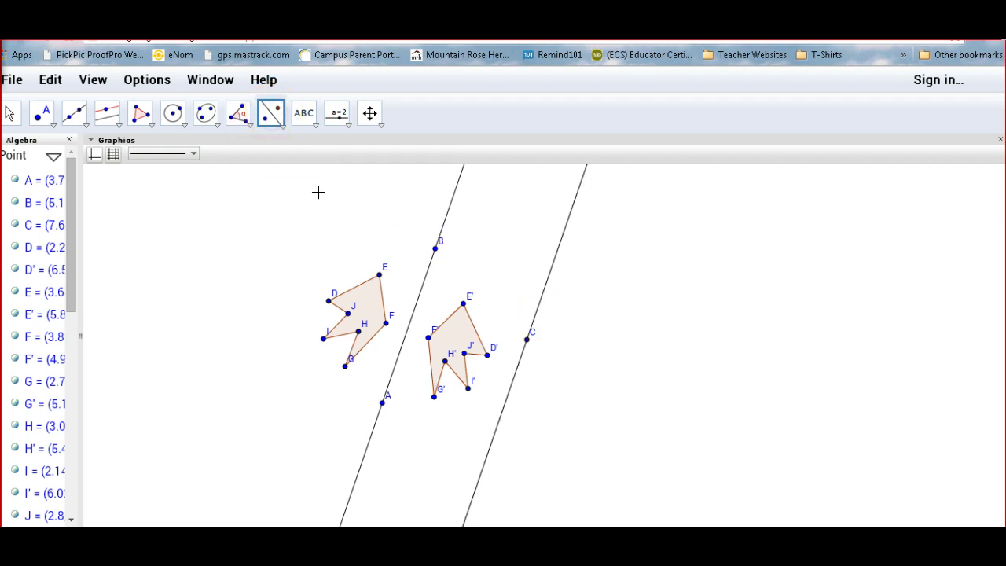
left_click(455, 337)
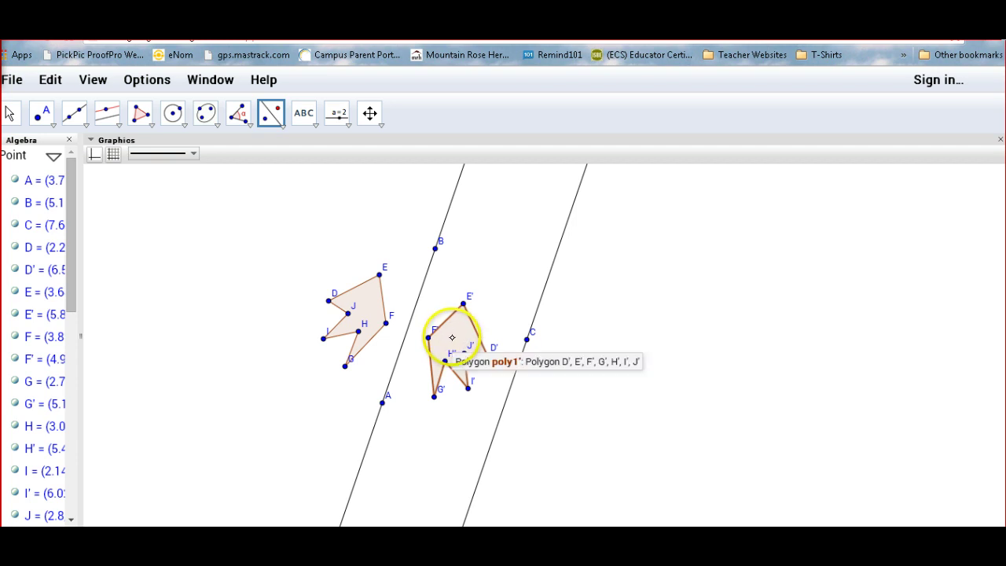
left_click(452, 337)
left_click(524, 363)
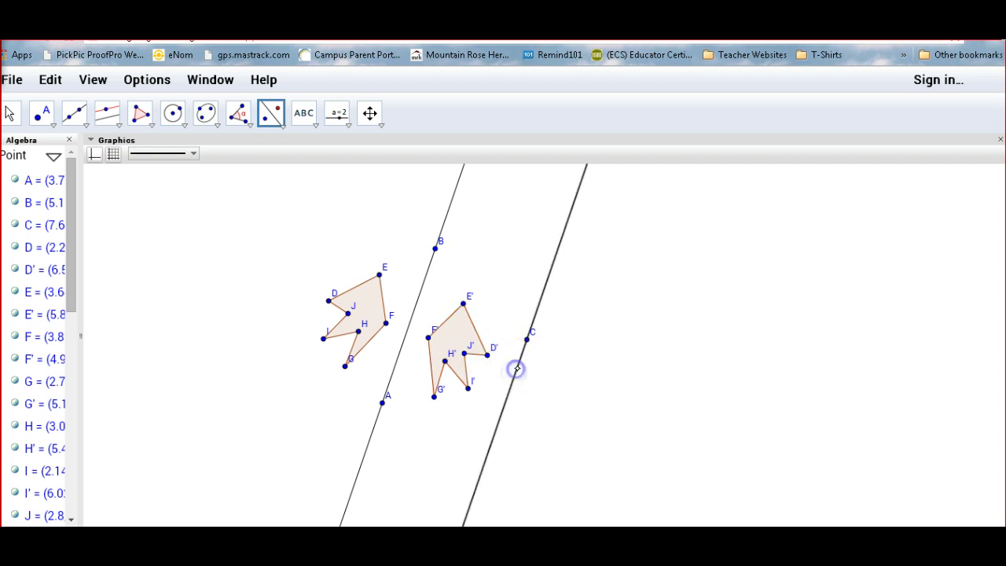
left_click(450, 337)
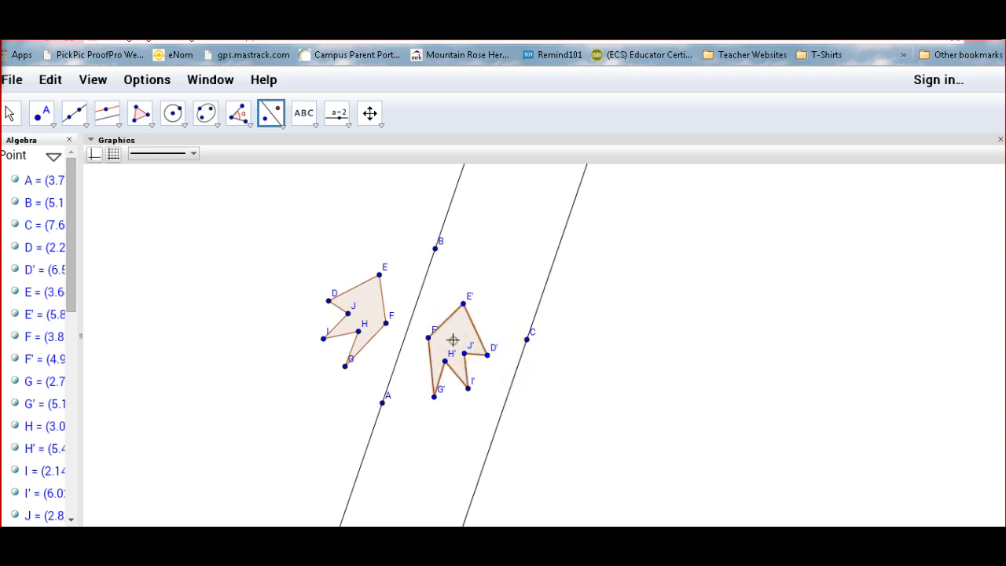
left_click(512, 369)
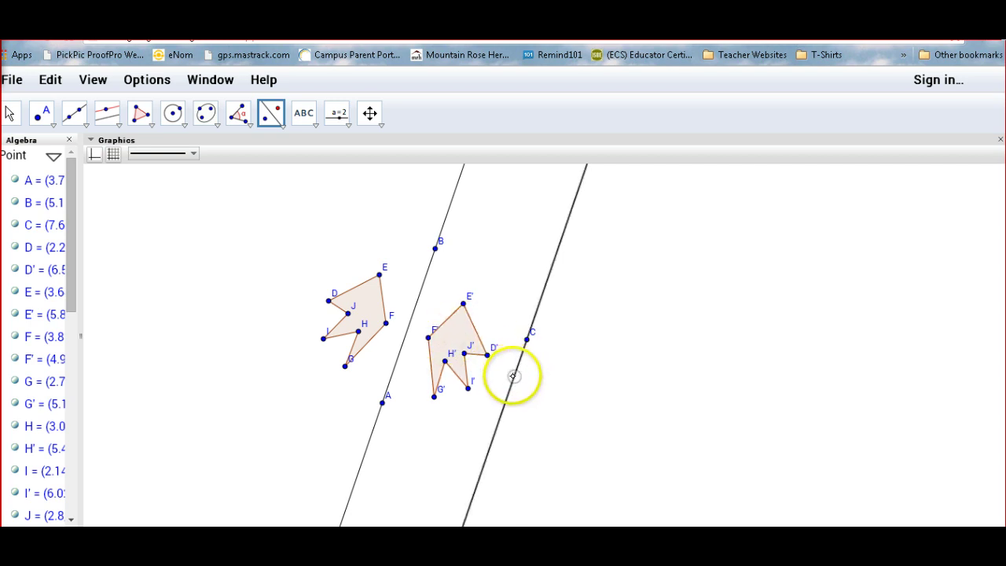
left_click(284, 124)
left_click(281, 150)
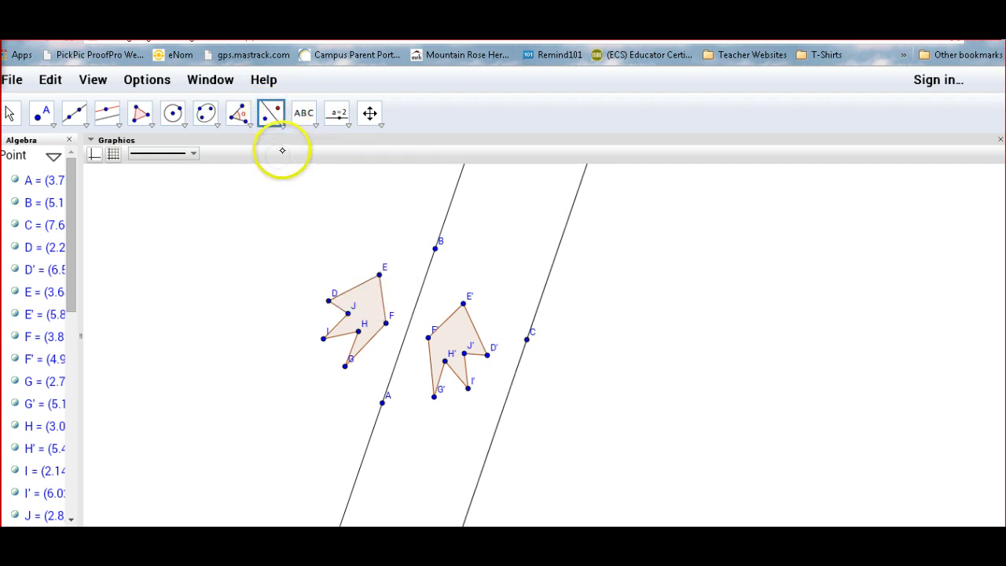
left_click(451, 331)
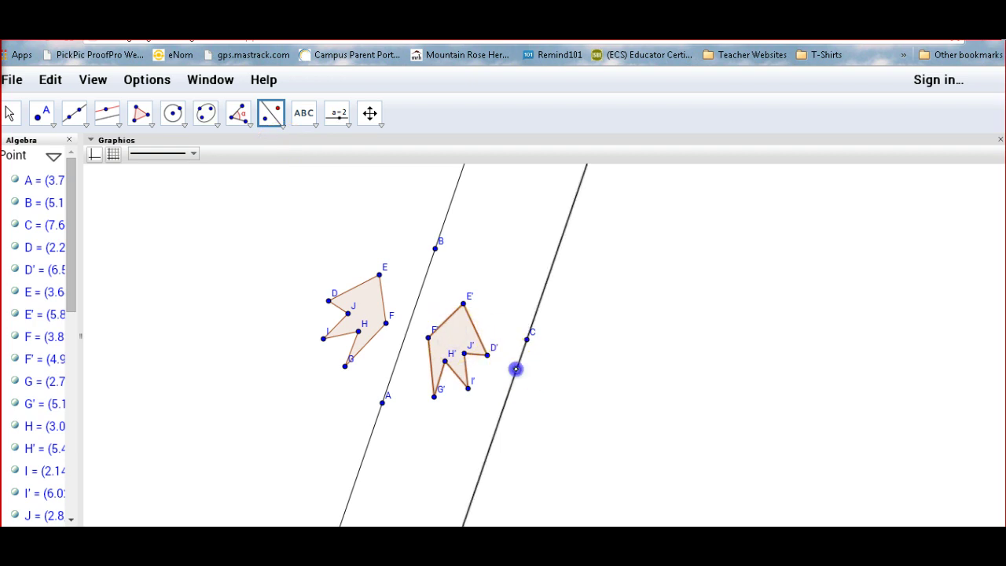
left_click(514, 367)
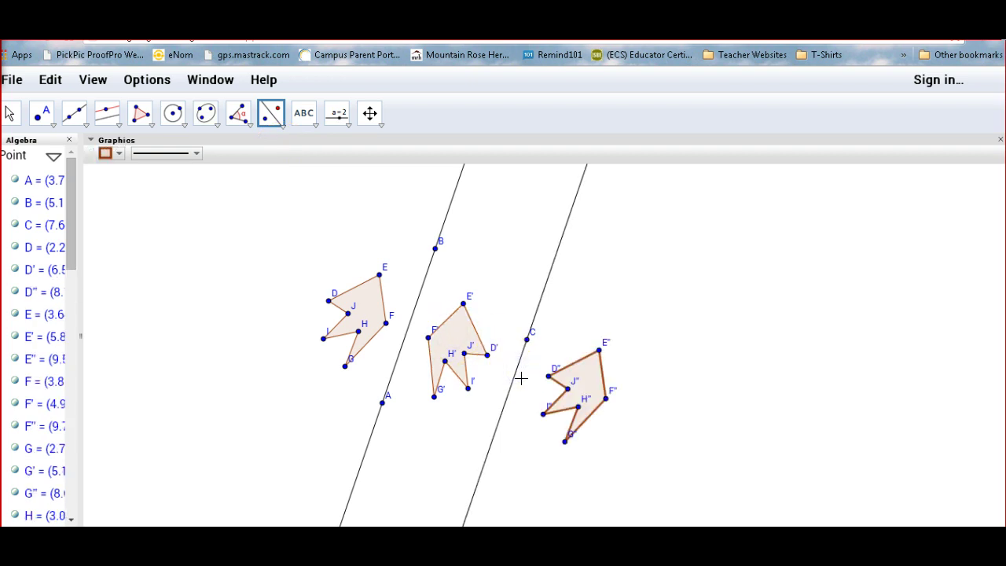
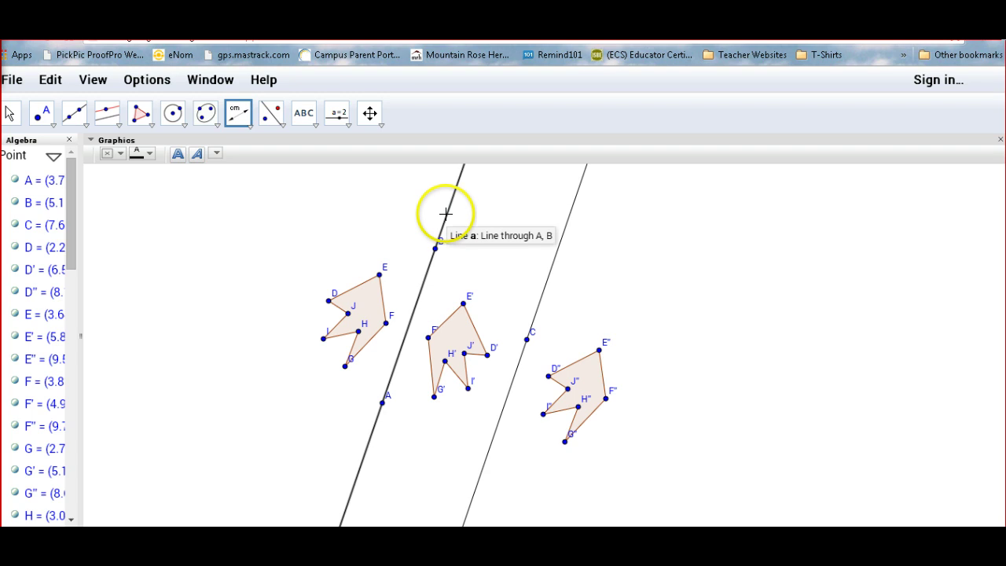
Step: Deselect the highlighted lines so the double reflection D″E″F″G″H″I″J″ is clearly visible
left_click(574, 244)
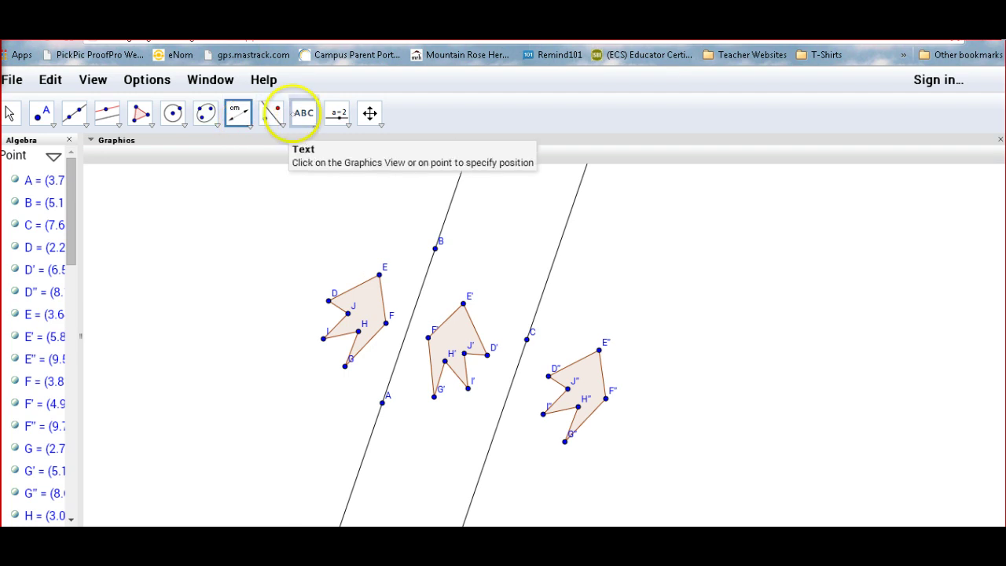
Step: Measure the distance from point C to line a with Distance or Length, giving 3.12
left_click(444, 217)
left_click(527, 339)
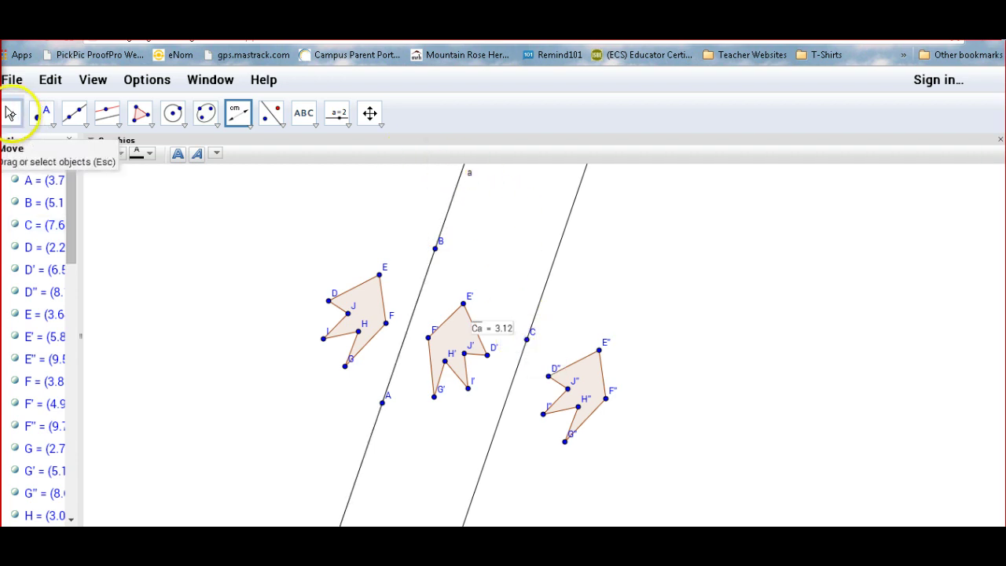
left_click(9, 113)
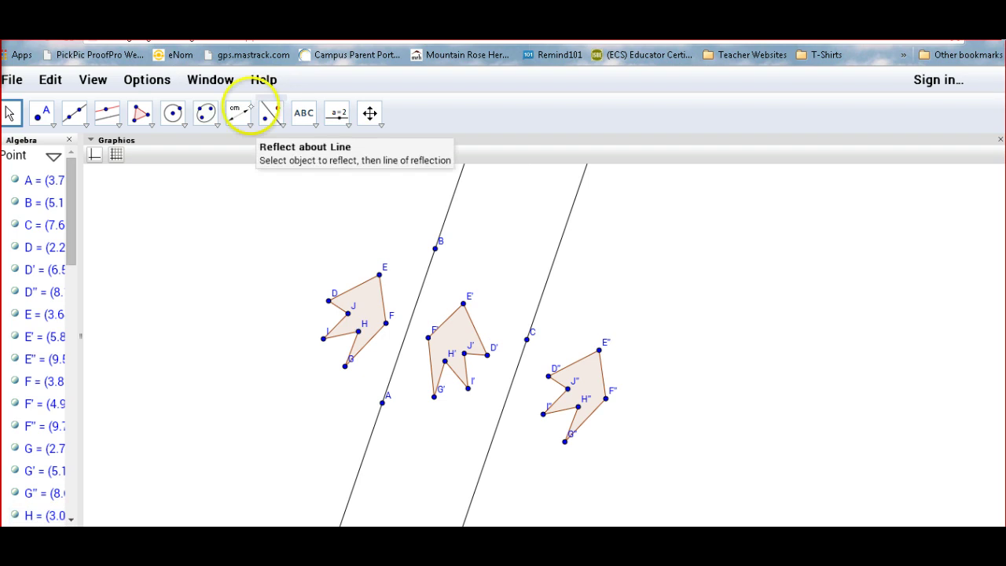
left_click(239, 113)
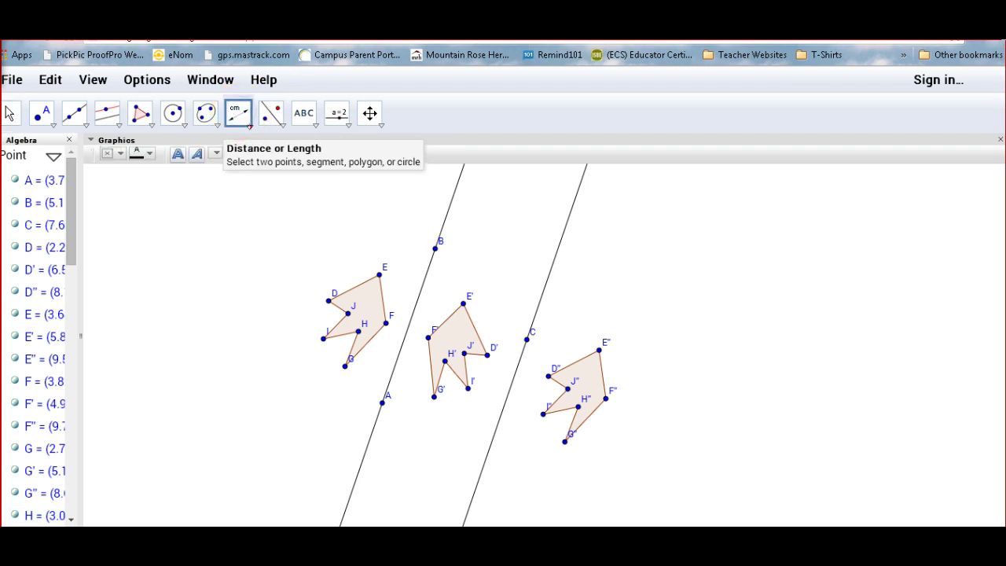
left_click(249, 128)
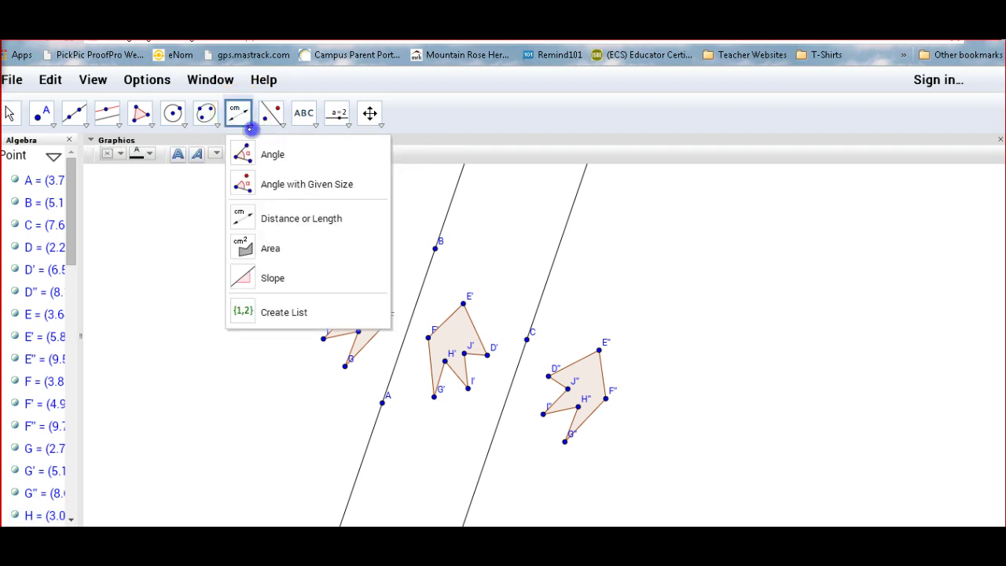
left_click(245, 216)
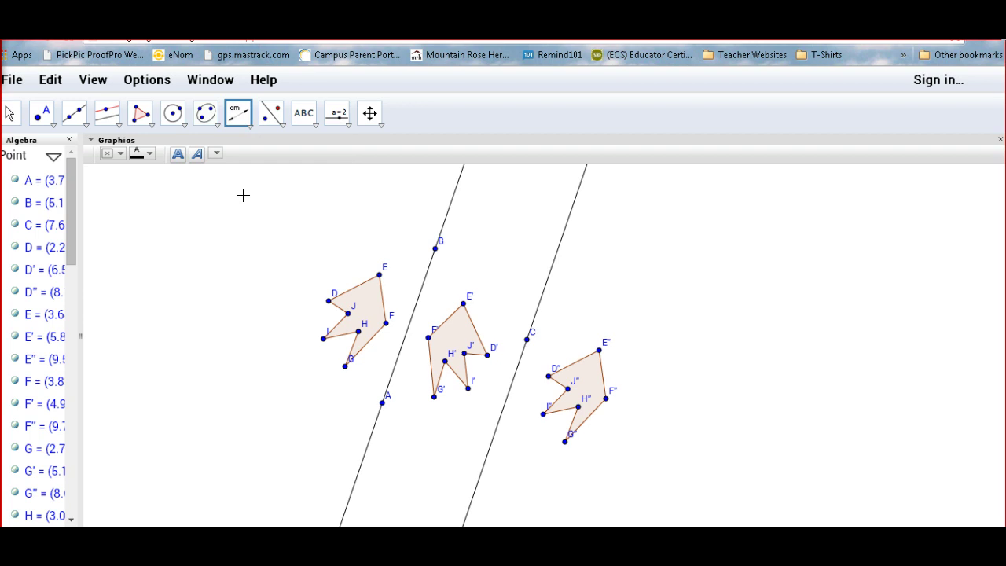
left_click(372, 432)
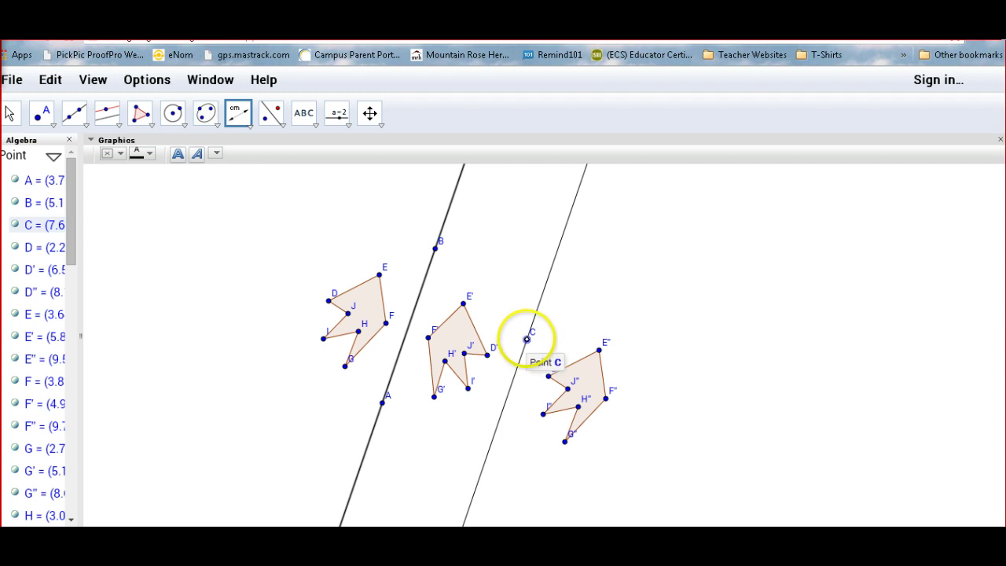
left_click(527, 339)
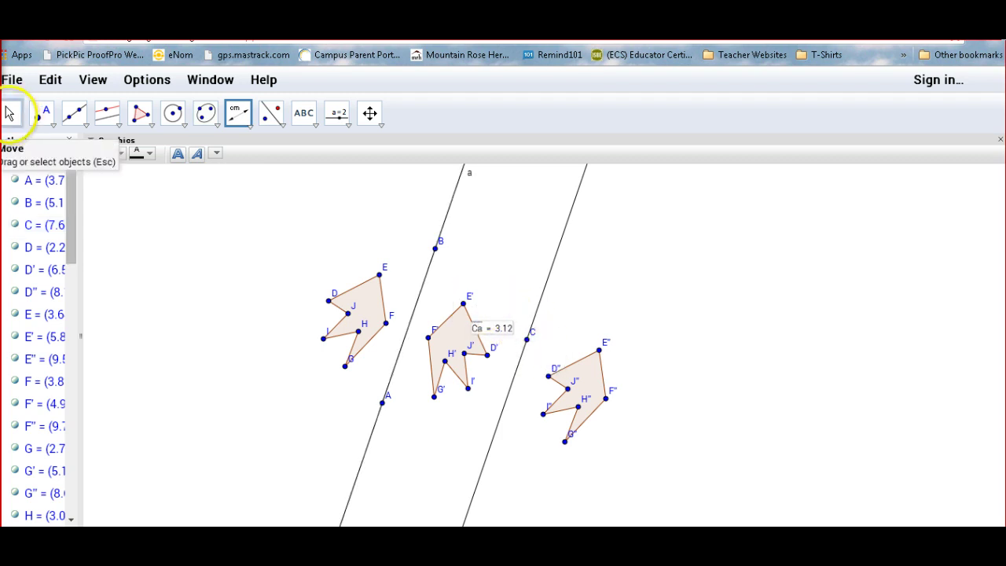
Step: Move the Ca = 3.12 label between the parallel lines and select point D
left_click(9, 114)
left_click_drag(501, 330, 518, 256)
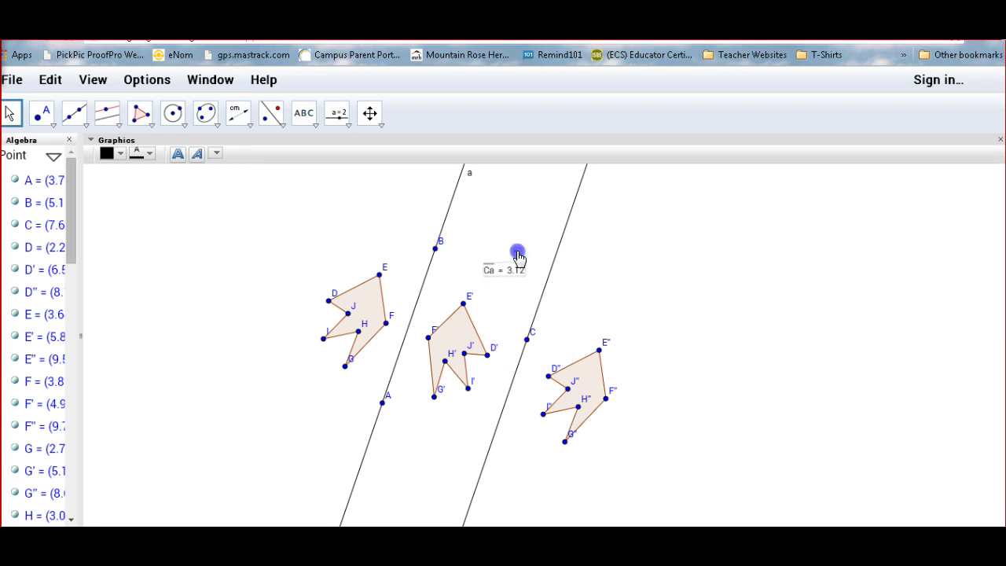
left_click(374, 416)
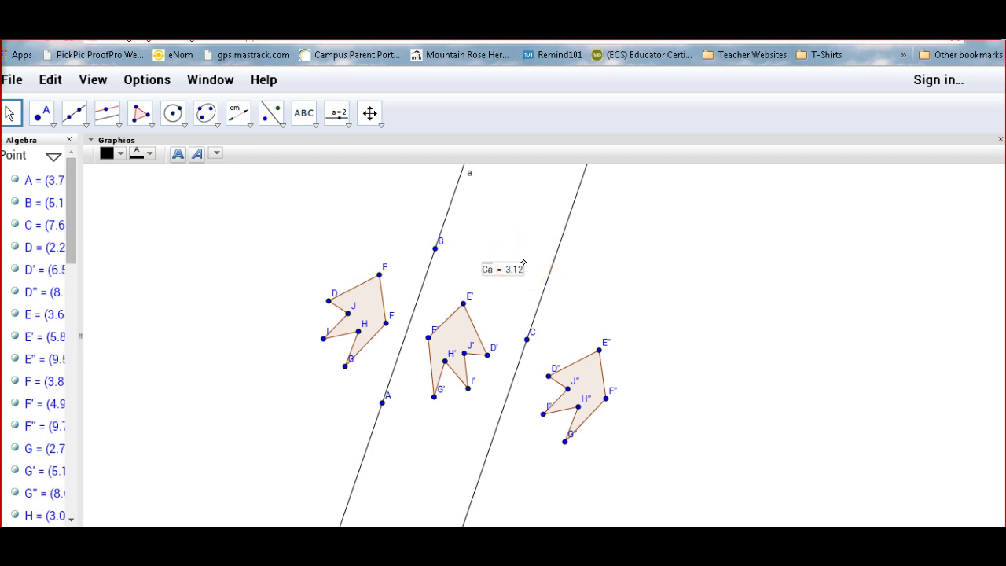
left_click(333, 299)
mouse_move(381, 525)
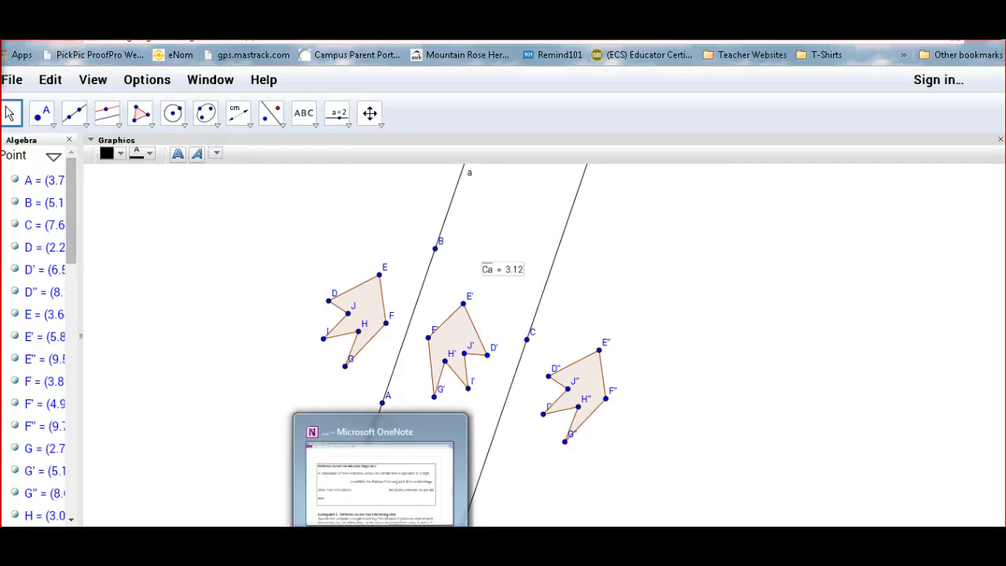
Step: Scroll the OneNote worksheet down to the Investigation 2 instructions, then return to GeoGebra
left_click(380, 525)
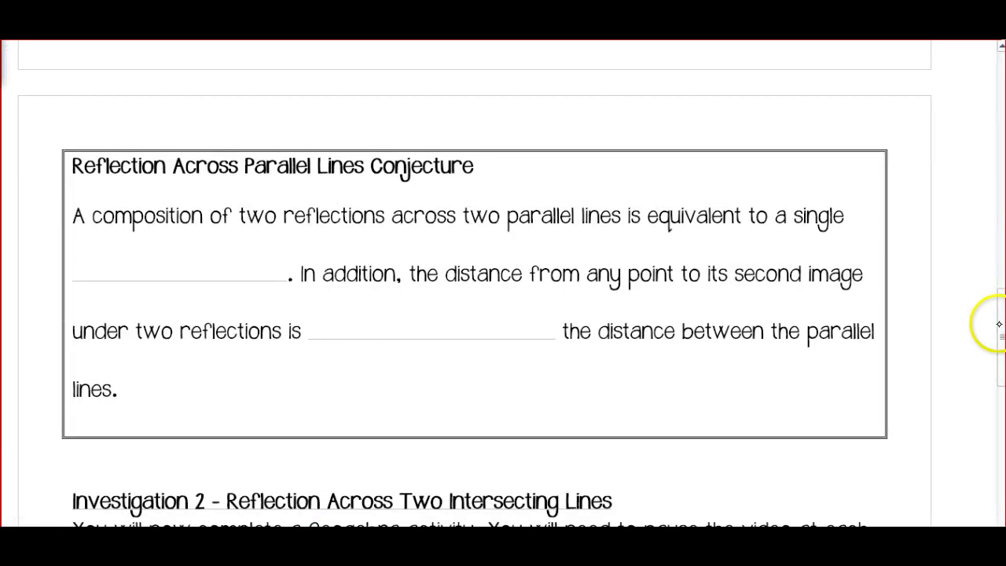
scroll(1001, 323, "down", 3)
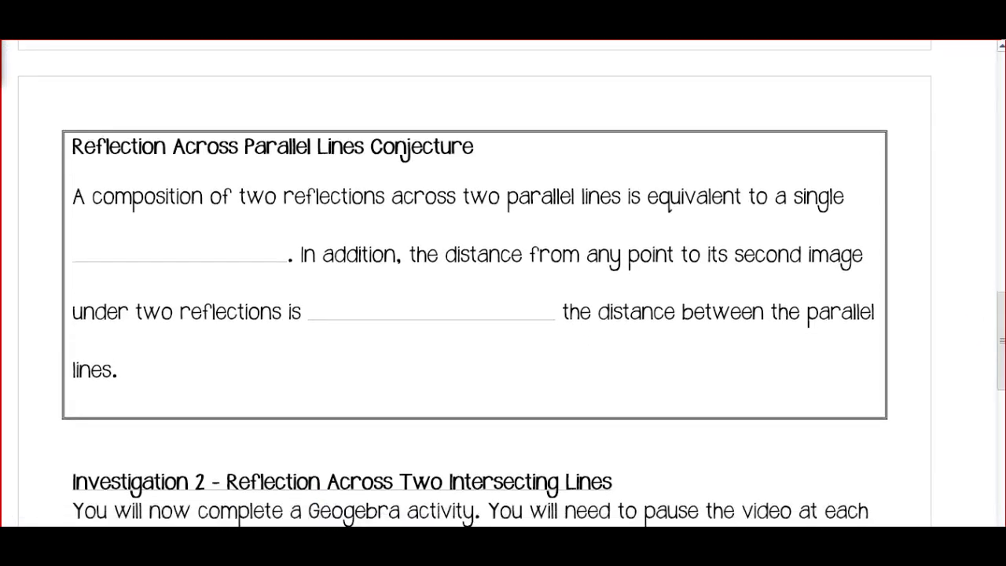
scroll(1002, 353, "down", 5)
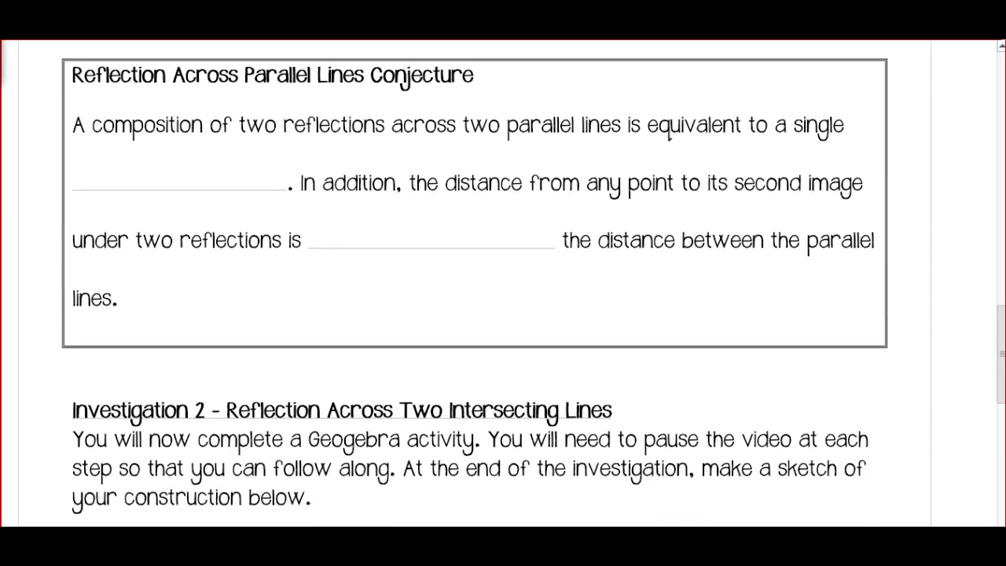
left_click_drag(1001, 352, 1001, 399)
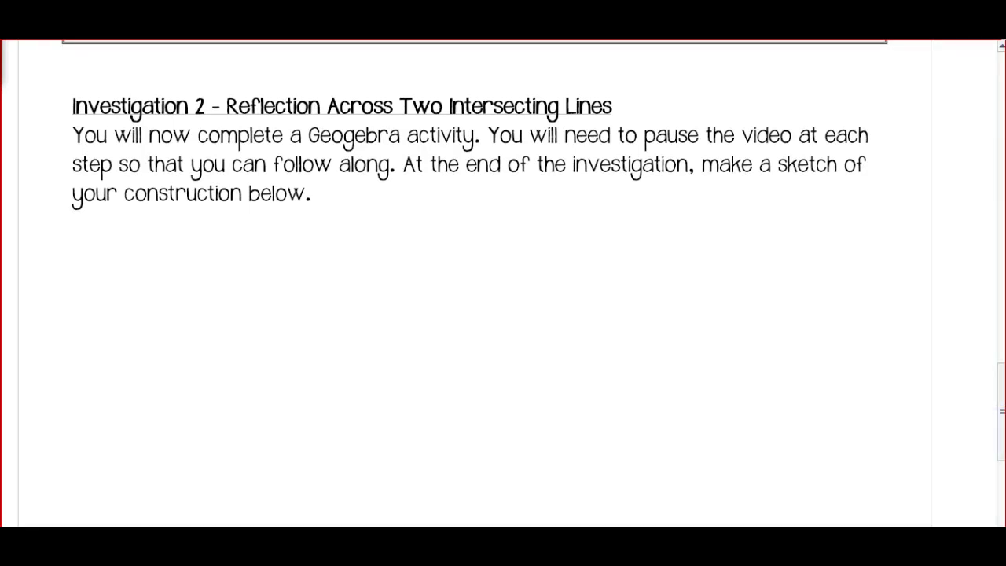
mouse_move(332, 517)
left_click(291, 482)
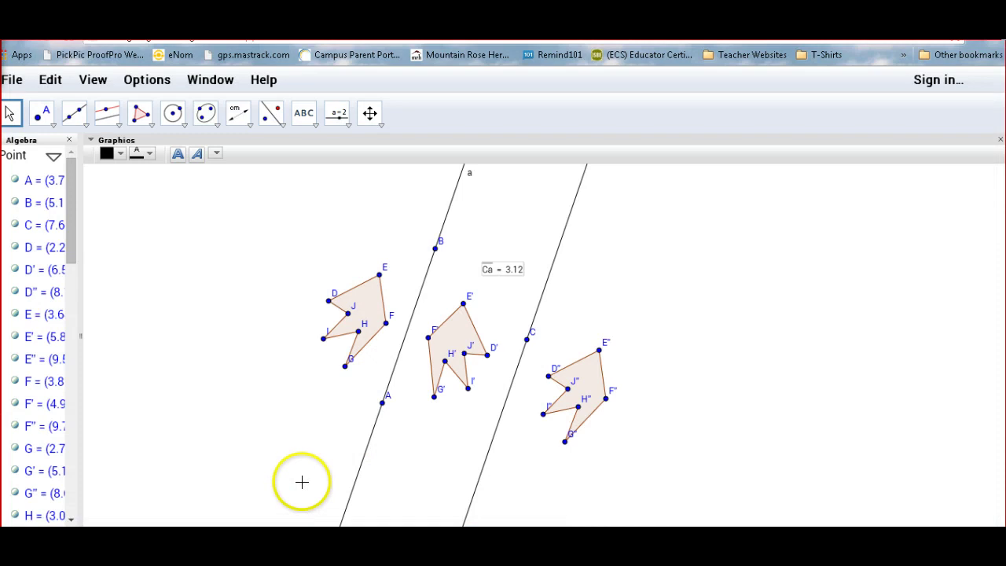
Step: Start a new construction with two lines intersecting at A, through B and C, adjusting B and C
left_click(12, 79)
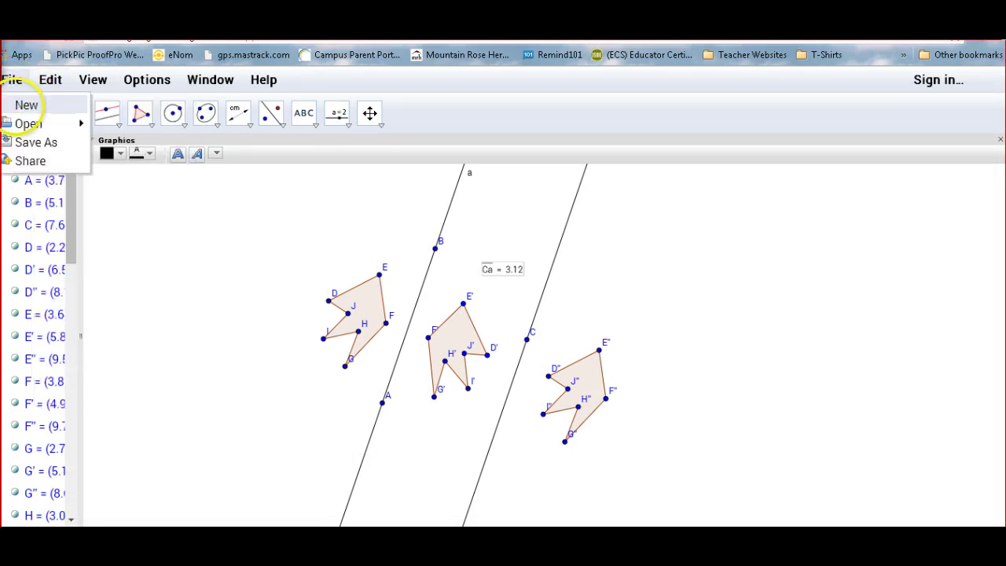
left_click(24, 105)
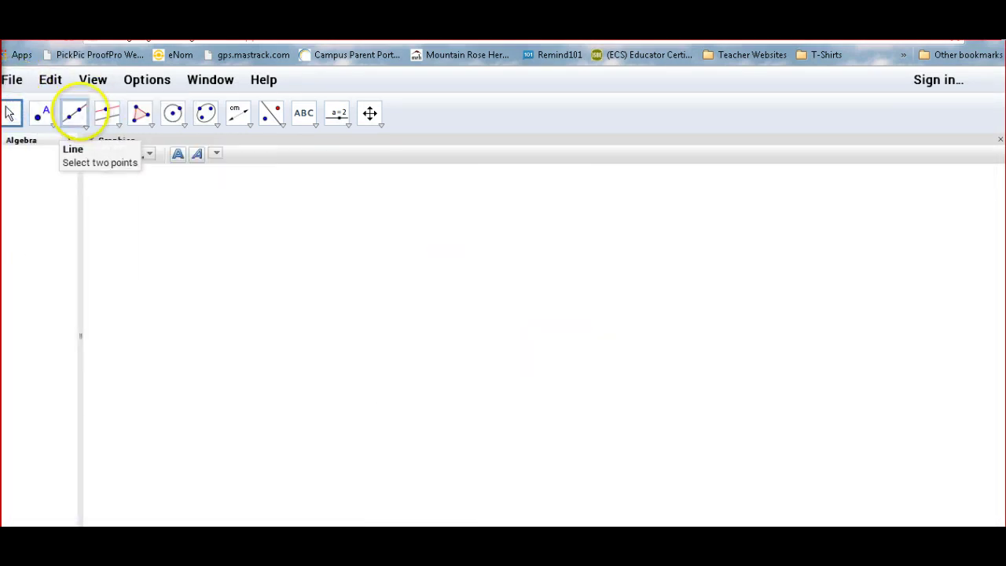
left_click(74, 114)
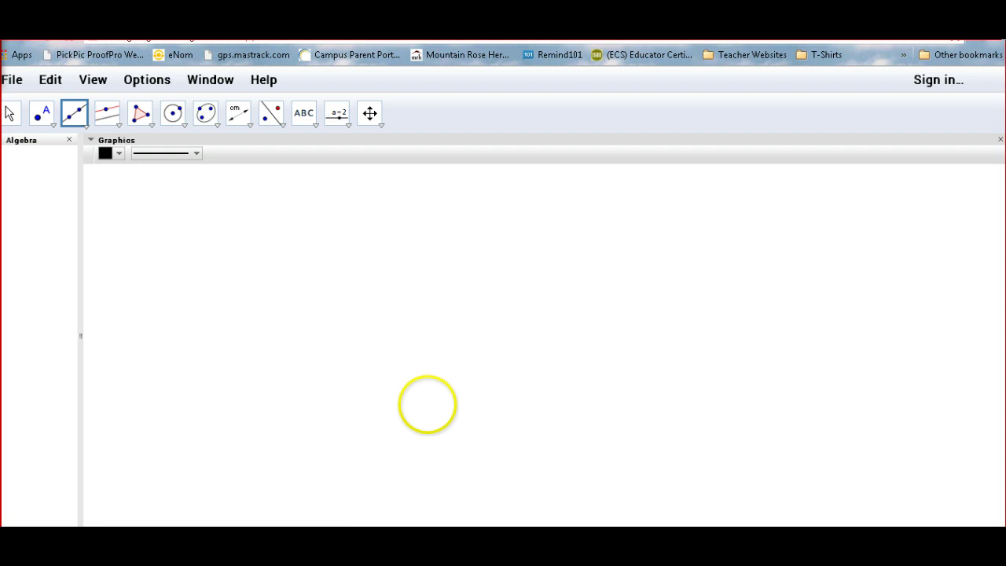
left_click(427, 408)
left_click(577, 237)
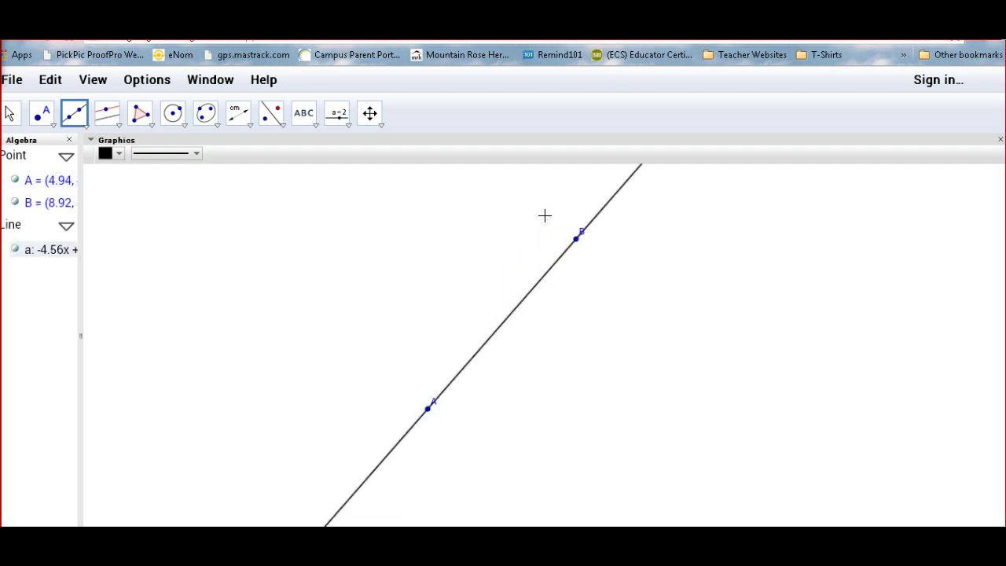
left_click(428, 407)
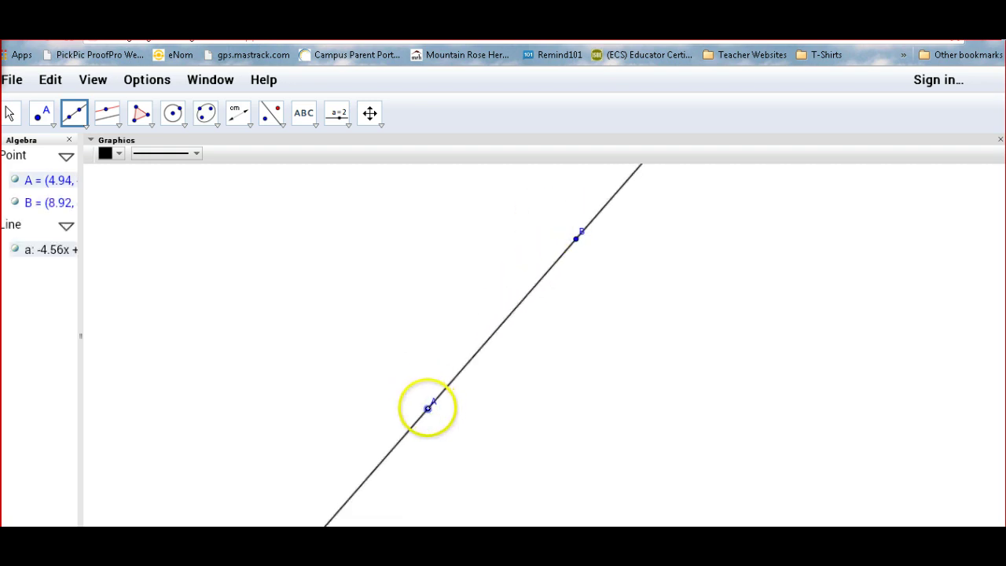
left_click(374, 269)
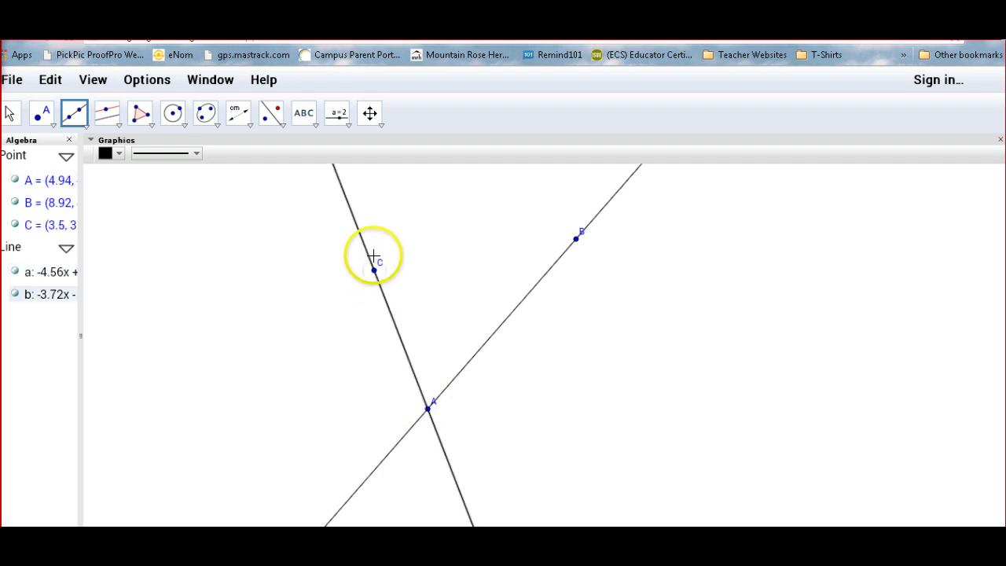
left_click(10, 114)
left_click(374, 269)
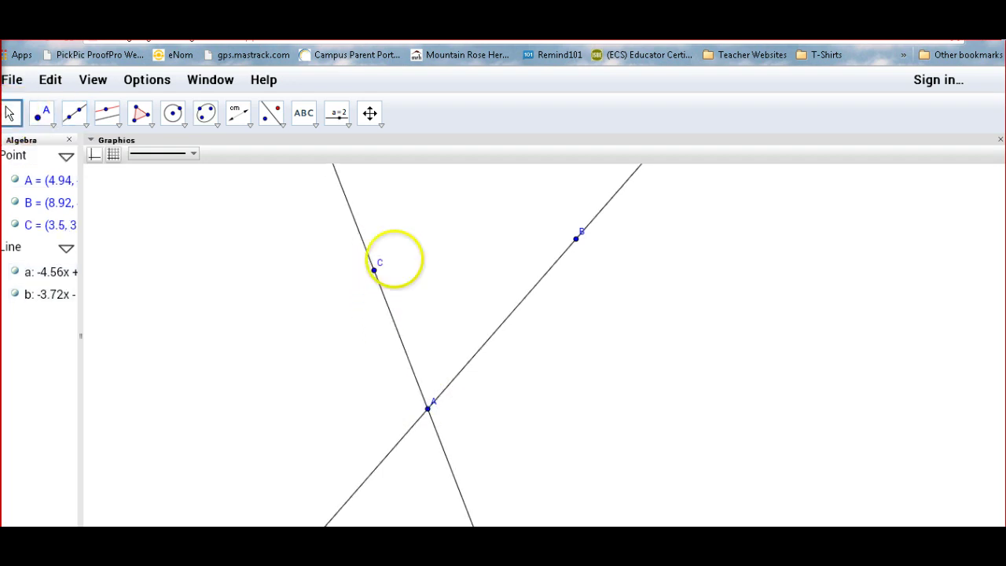
mouse_move(374, 270)
left_mouse_down()
mouse_move(438, 252)
mouse_move(351, 273)
mouse_move(404, 255)
mouse_move(359, 266)
left_mouse_up()
left_click_drag(577, 236, 538, 250)
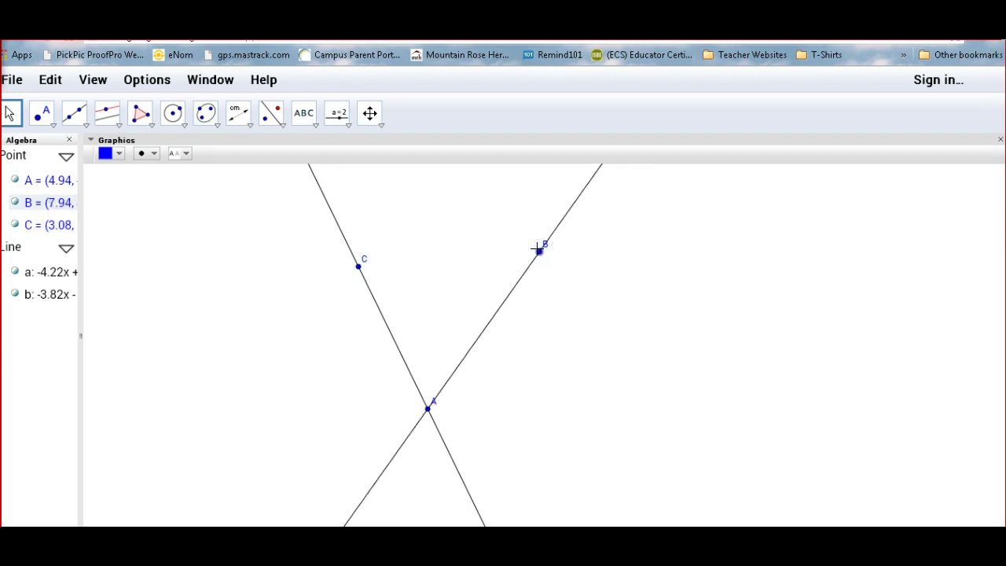
Step: Draw quadrilateral DEFG to the left of the line through A and C
left_click(141, 113)
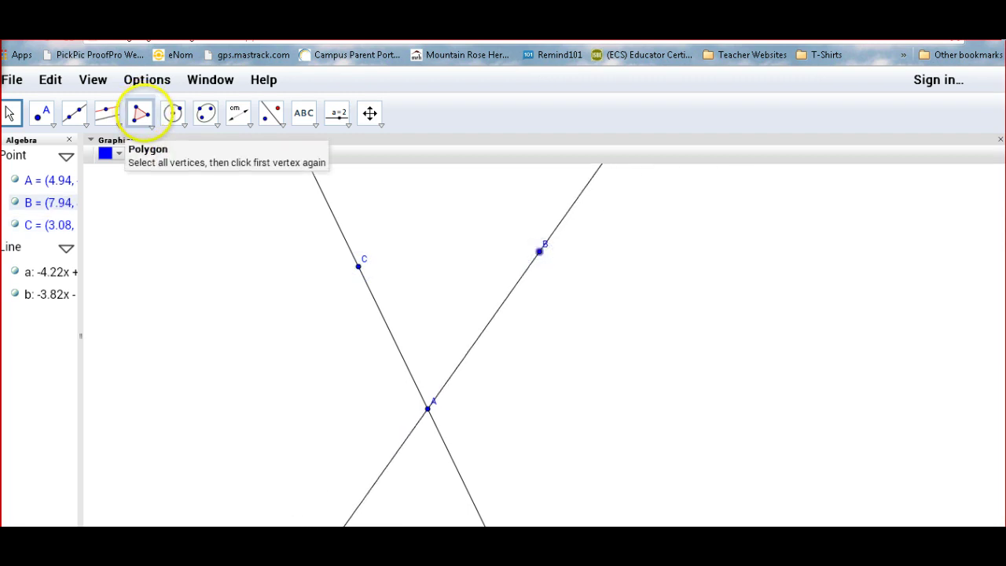
left_click(139, 114)
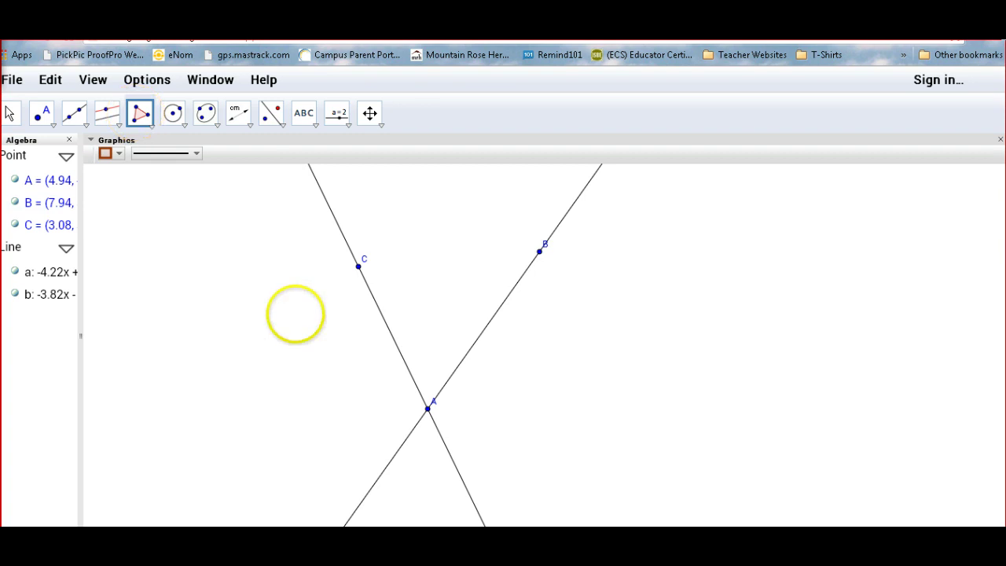
left_click(287, 318)
left_click(316, 274)
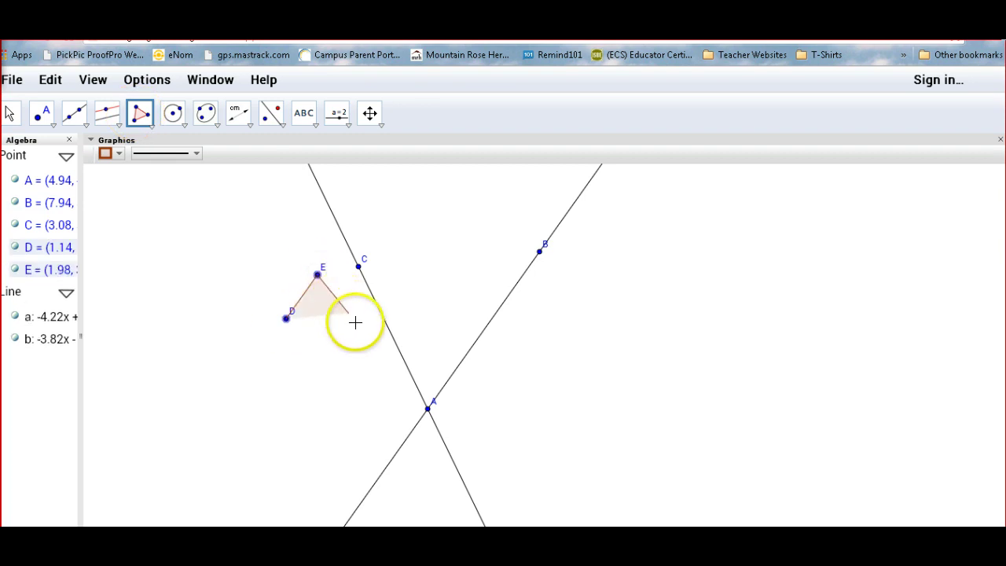
left_click(362, 332)
left_click(305, 377)
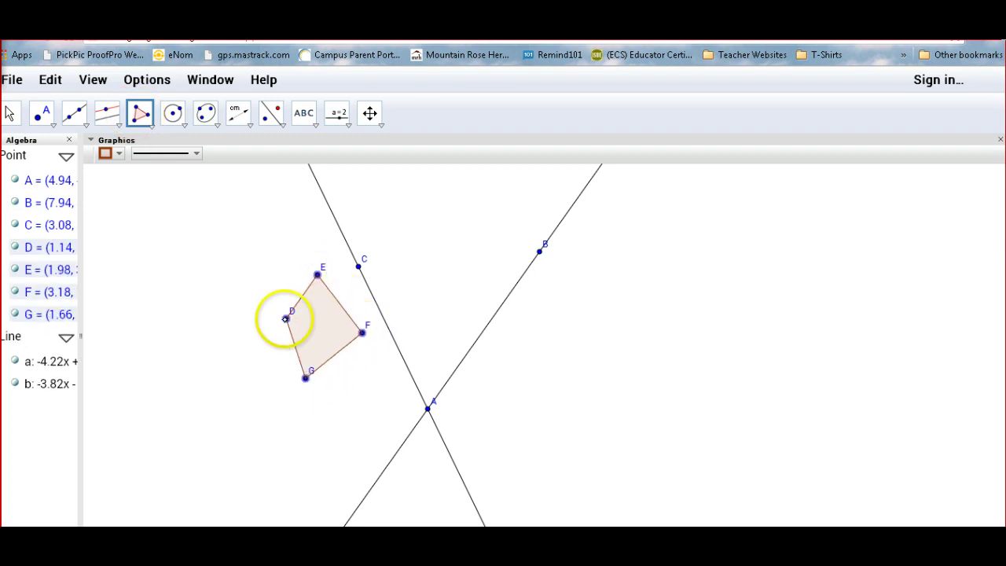
left_click(286, 318)
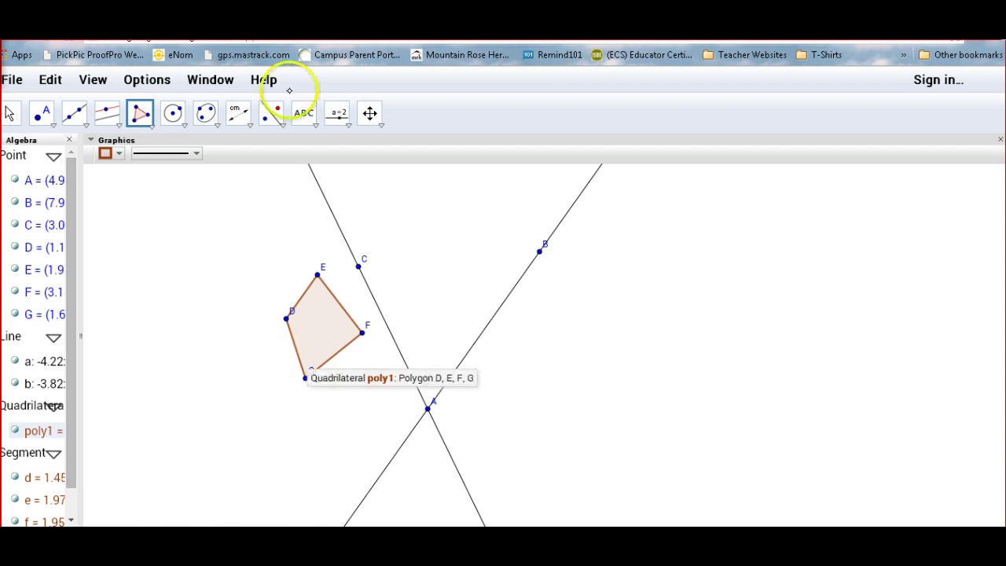
left_click(282, 126)
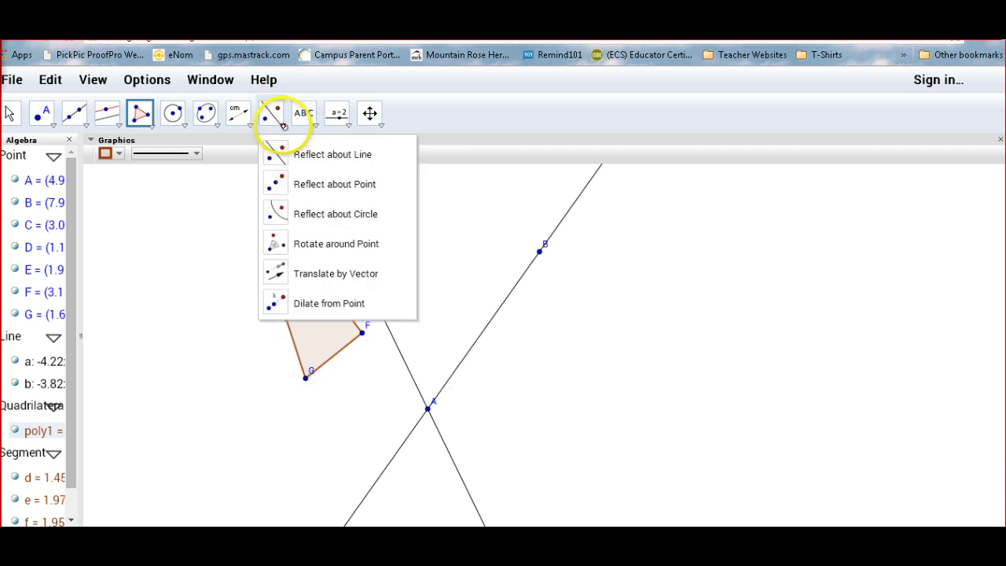
Step: Reflect quadrilateral DEFG across the line through A and C, creating D'E'F'G'
left_click(313, 154)
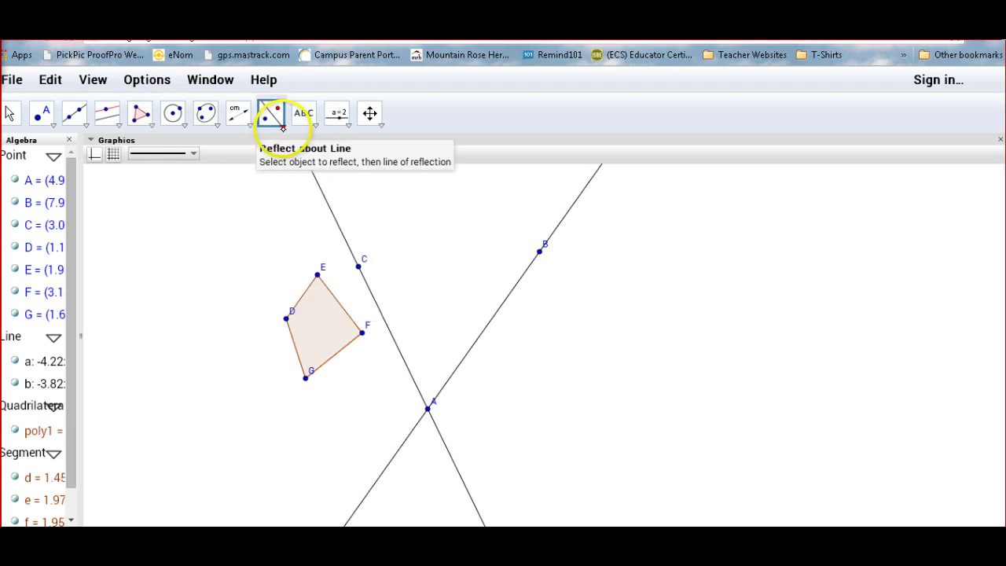
left_click(317, 326)
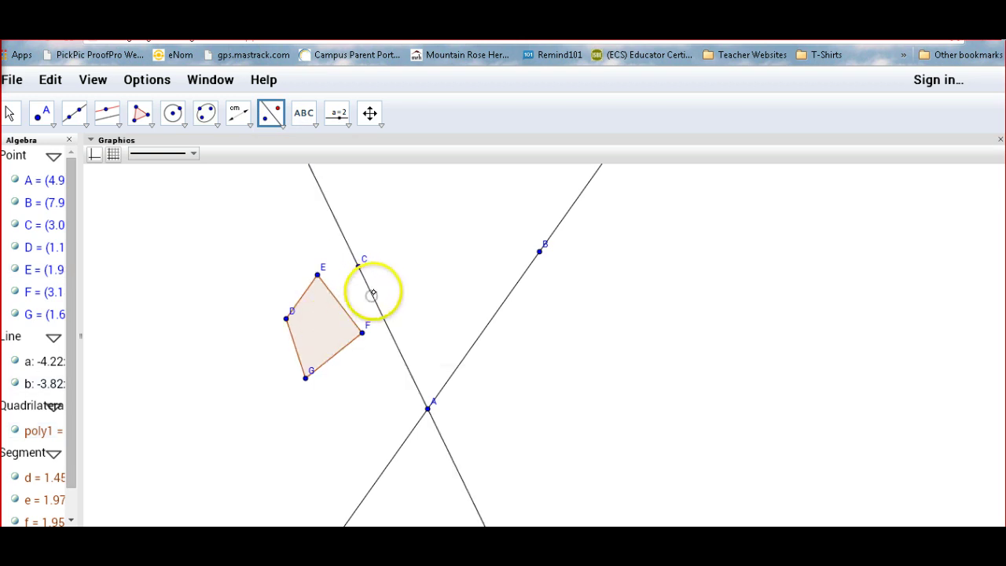
left_click(272, 110)
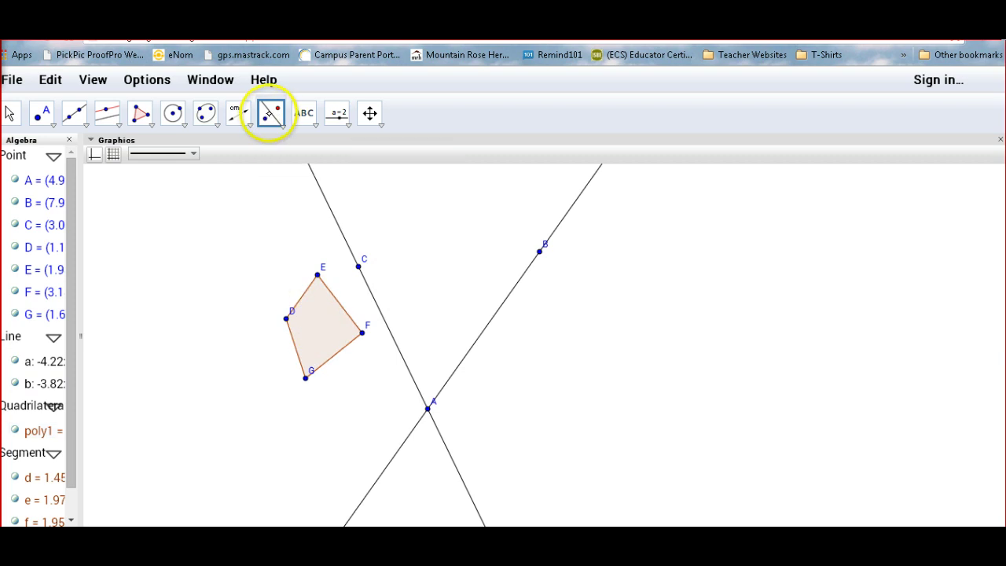
left_click(272, 112)
left_click(271, 112)
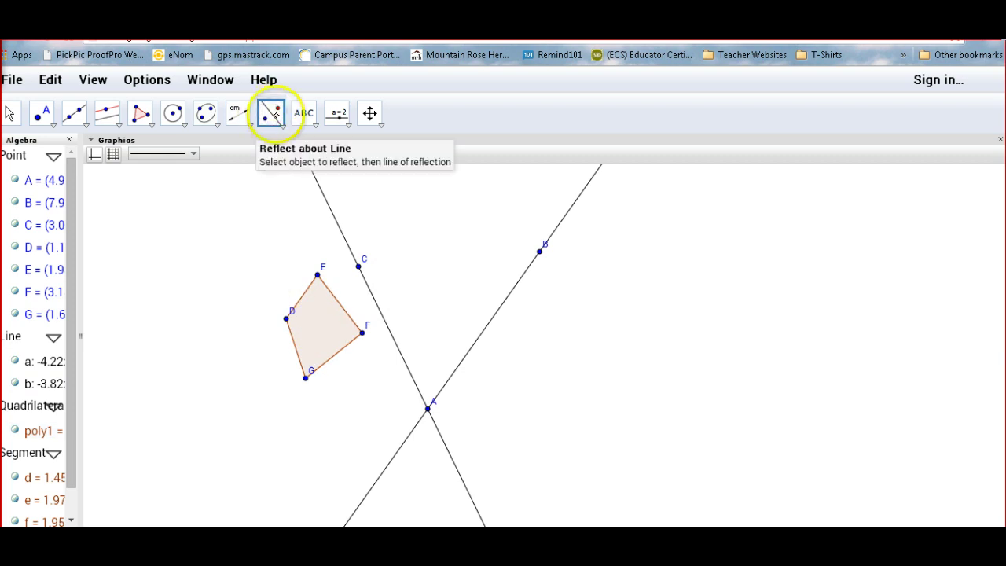
left_click(325, 310)
left_click(317, 314)
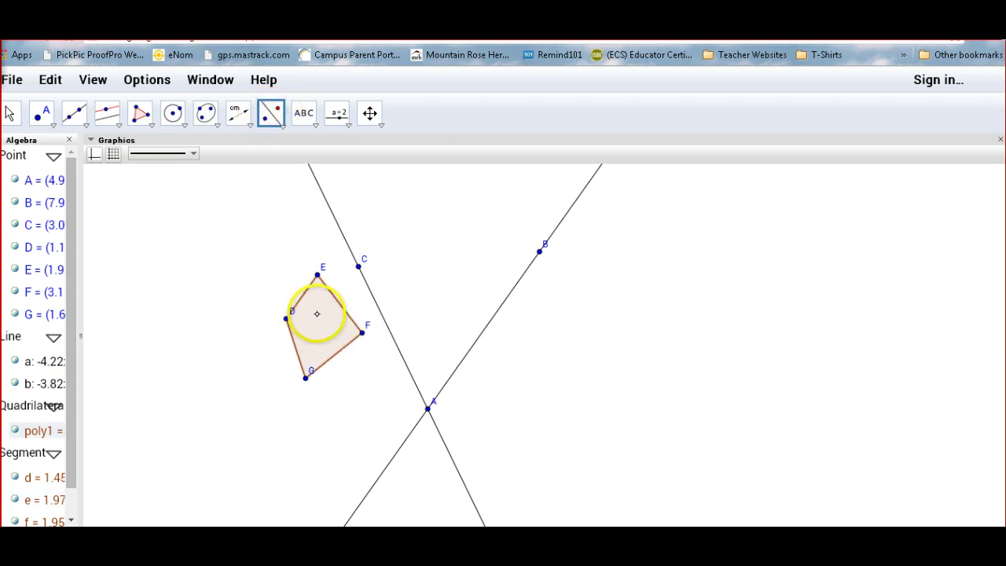
left_click(401, 353)
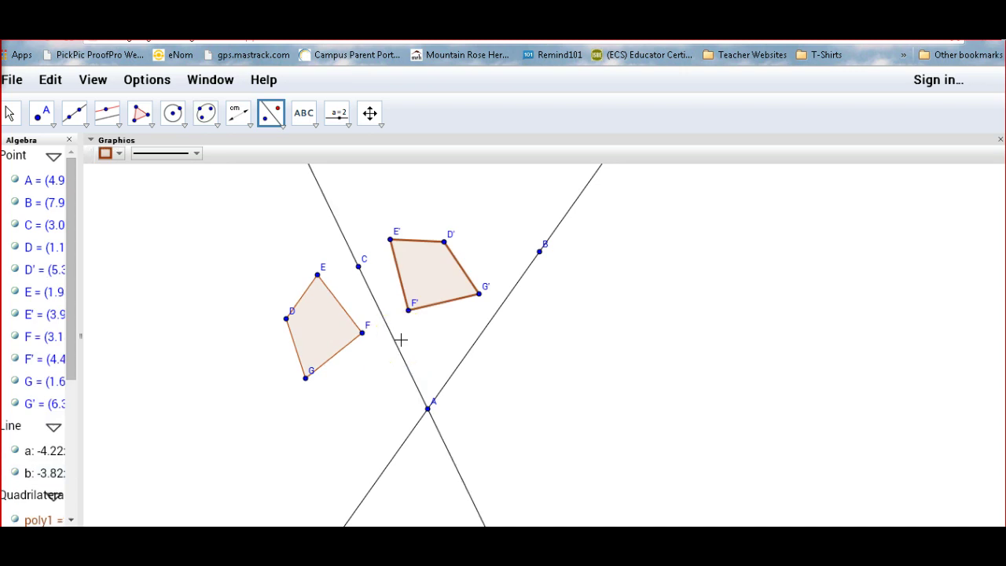
Step: Select D'E'F'G' as the next polygon to reflect with Reflect about Line
left_click(428, 260)
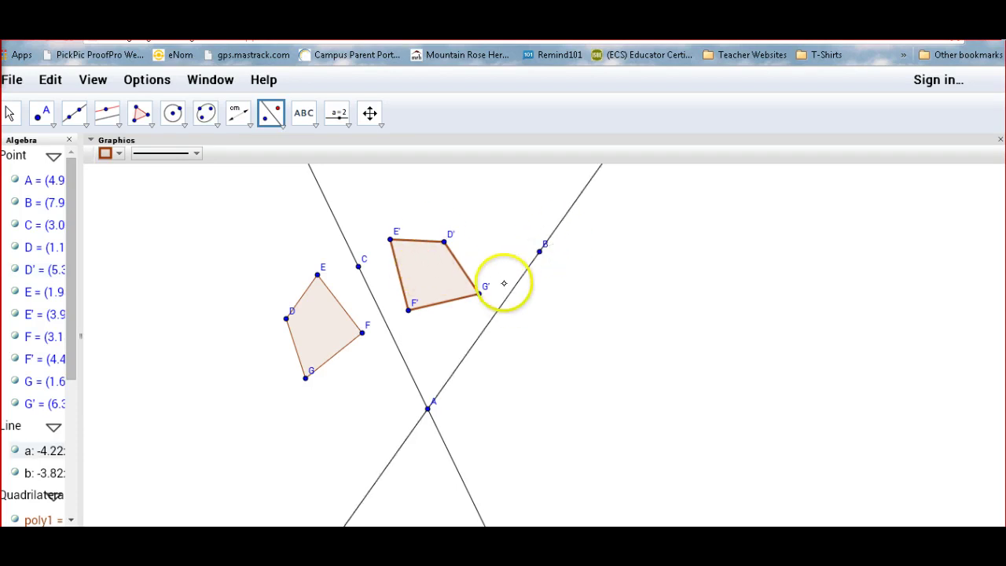
left_click(271, 112)
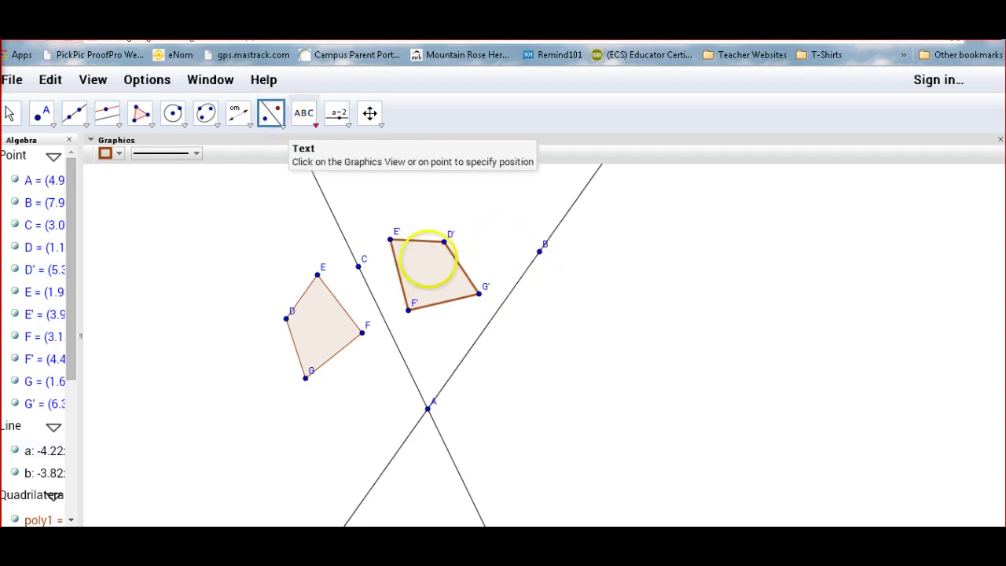
left_click(430, 270)
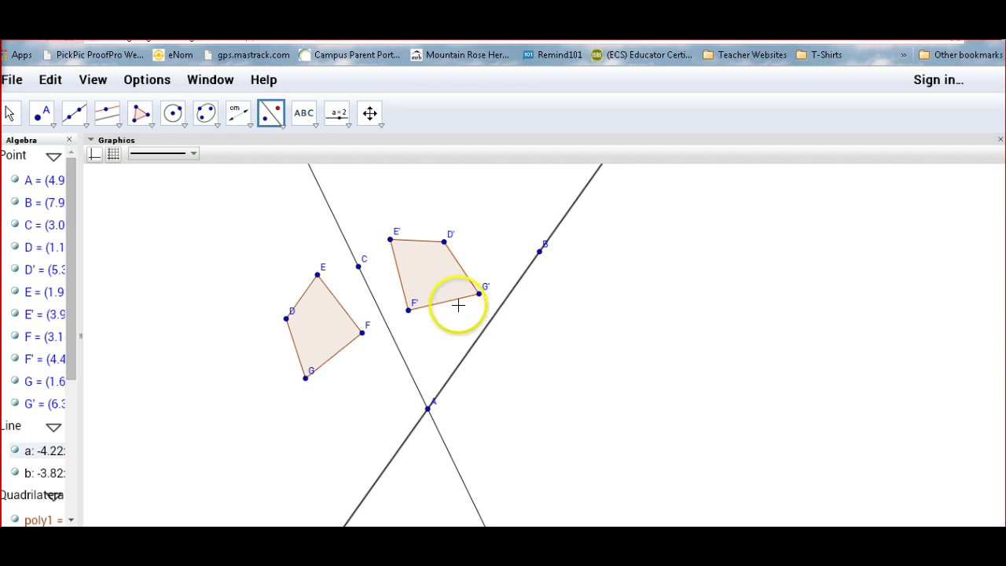
Step: Reflect D'E'F'G' across line AB to create D''E''F''G'', then compare it with D'E'F'G' and DEFG
left_click(271, 114)
left_click(434, 281)
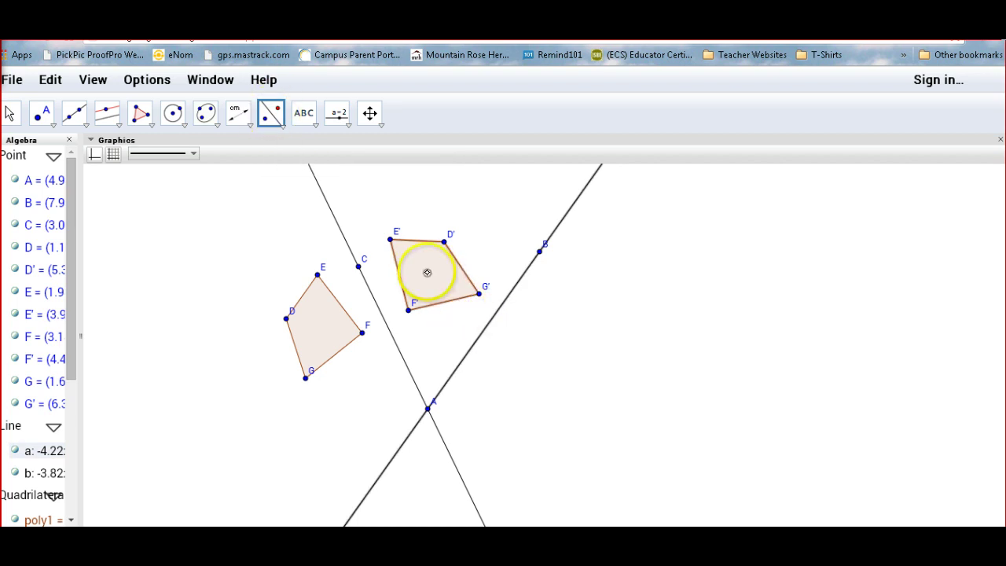
left_click(493, 314)
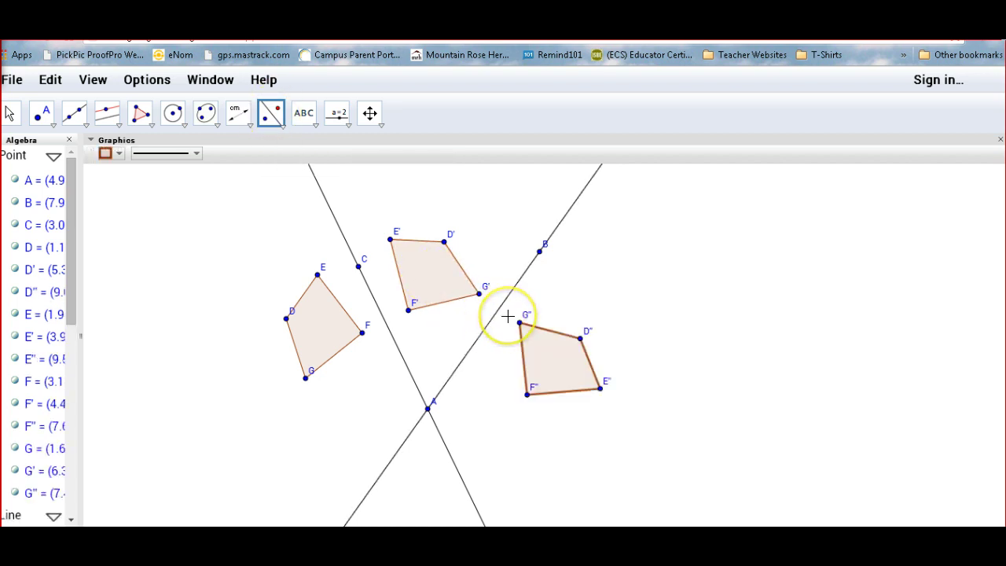
left_click(556, 357)
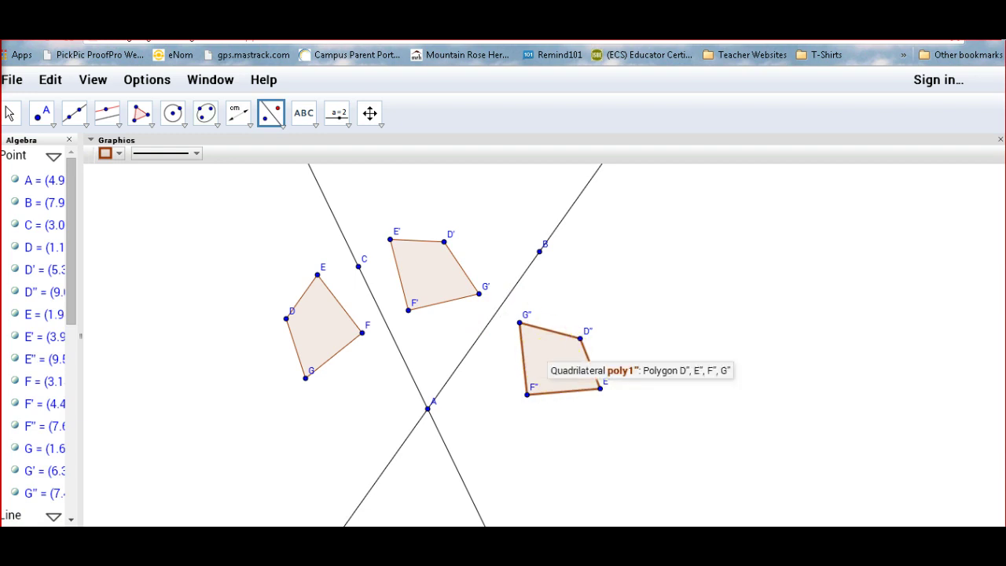
left_click(416, 259)
left_click(314, 308)
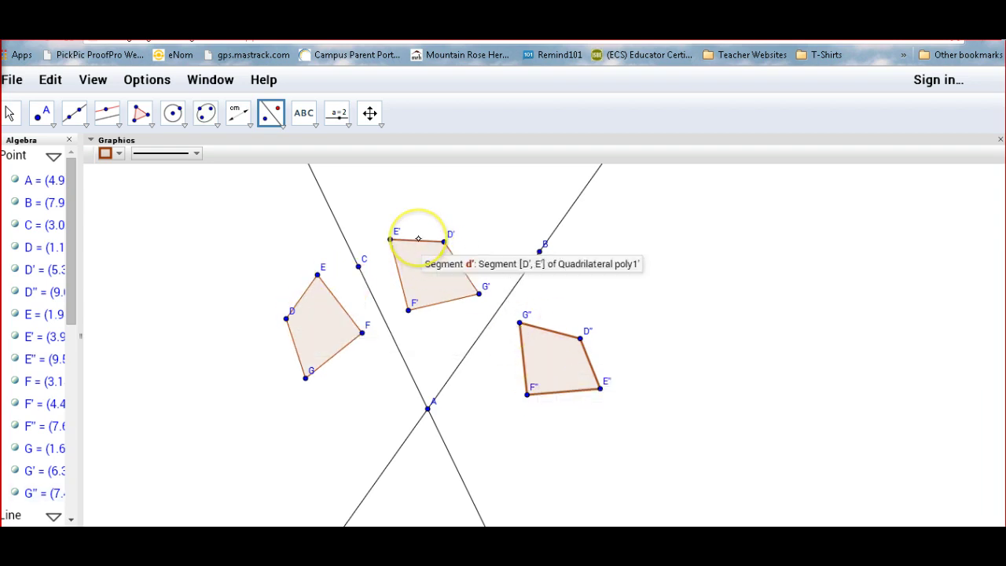
left_click(131, 83)
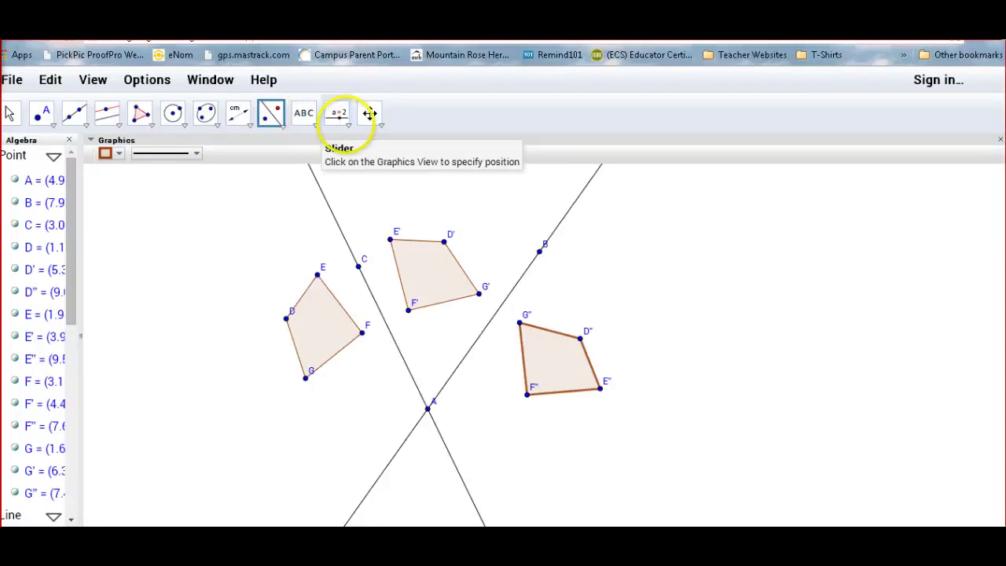
Step: Measure angle BAC at A as 61.37°, then switch to the OneNote Investigation 2 worksheet
left_click(338, 114)
left_click(346, 117)
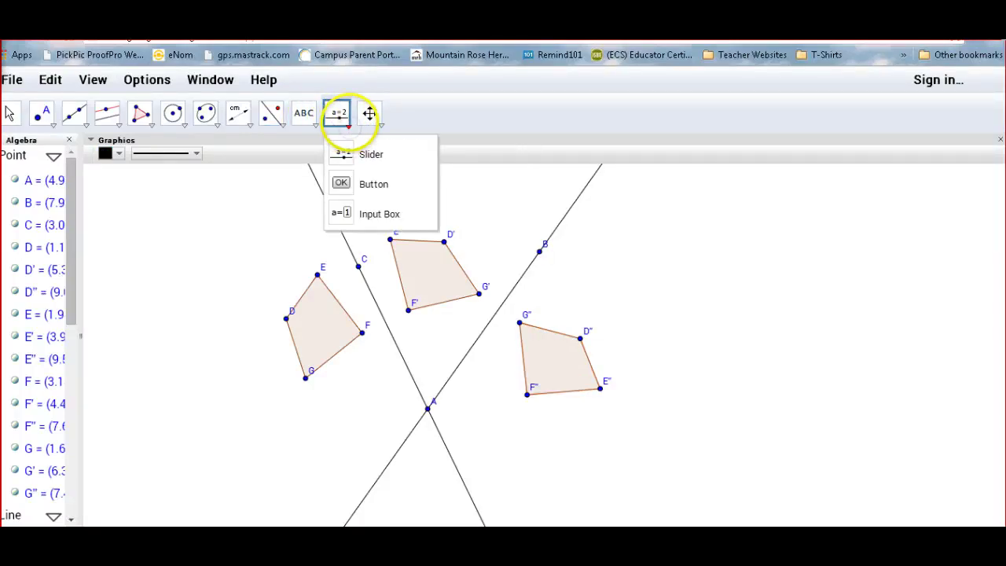
left_click(315, 125)
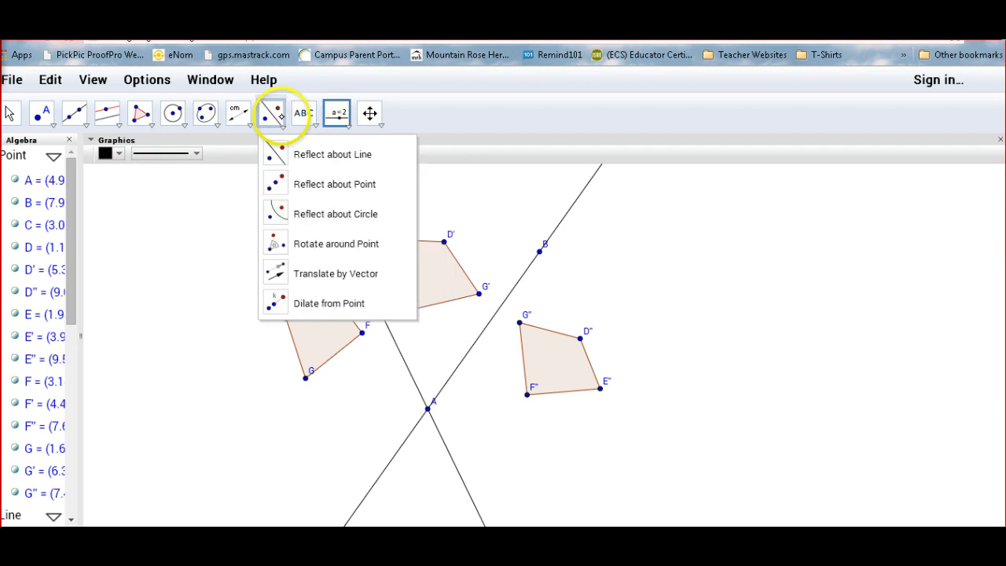
mouse_move(211, 115)
left_click(249, 122)
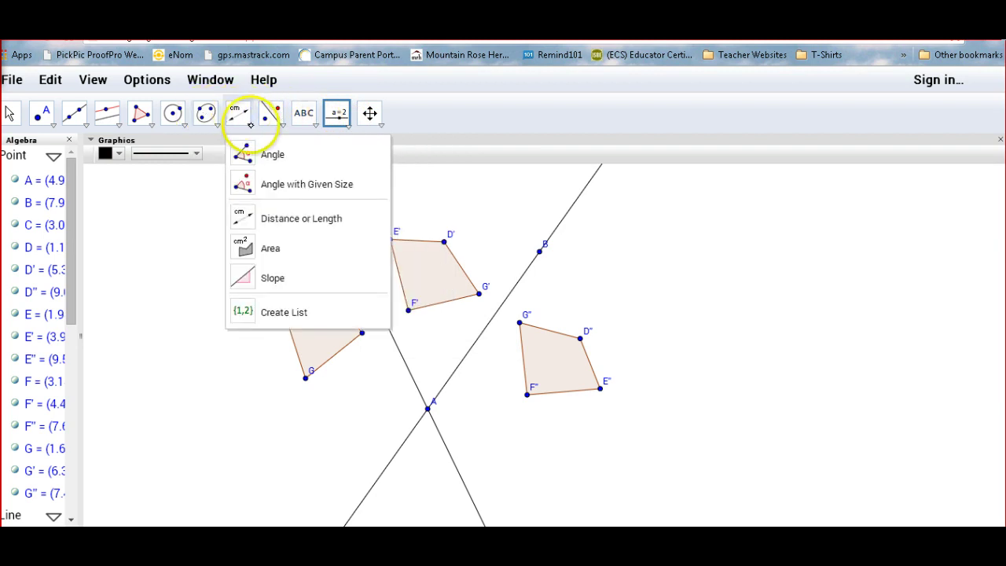
left_click(249, 118)
left_click(248, 124)
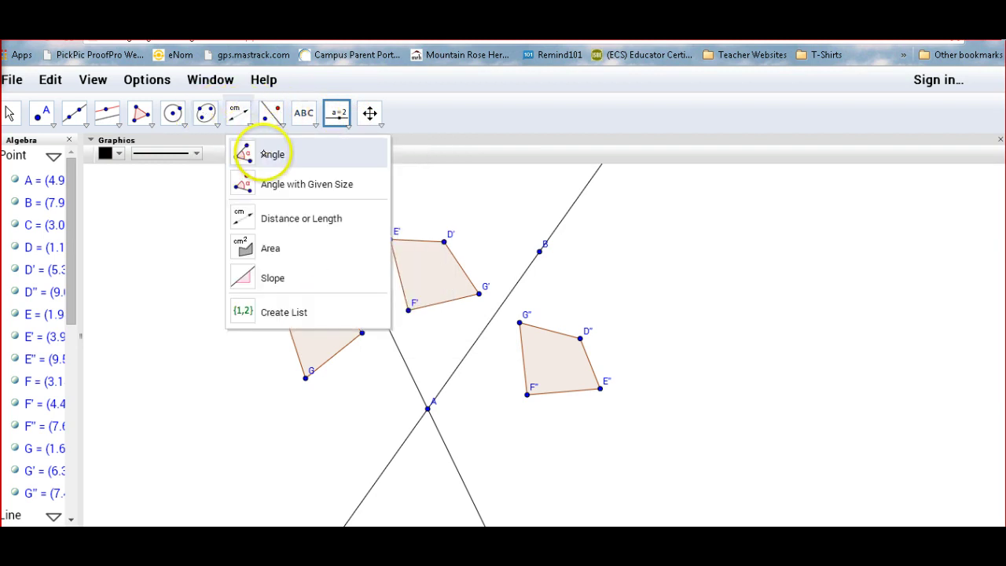
left_click(265, 155)
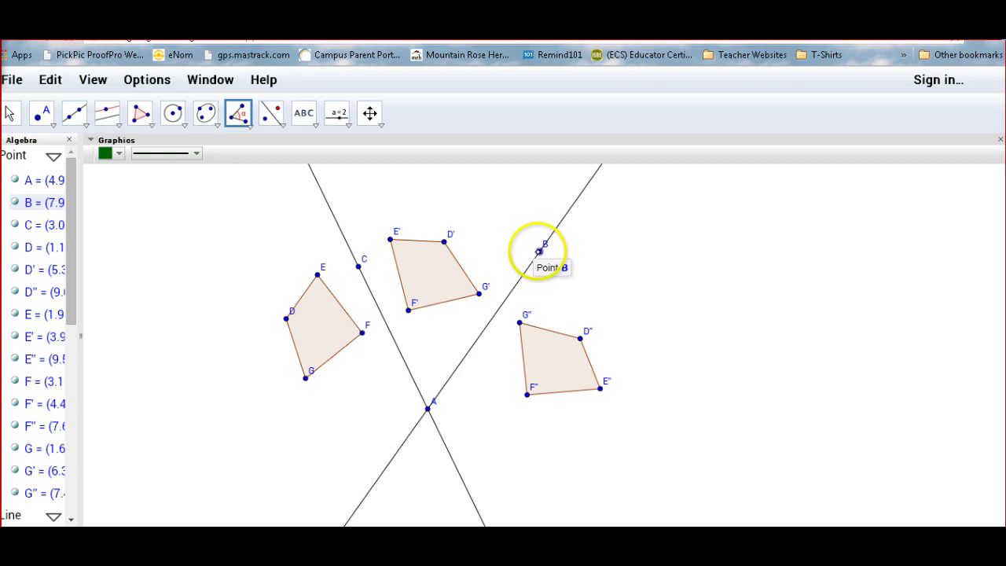
left_click(540, 250)
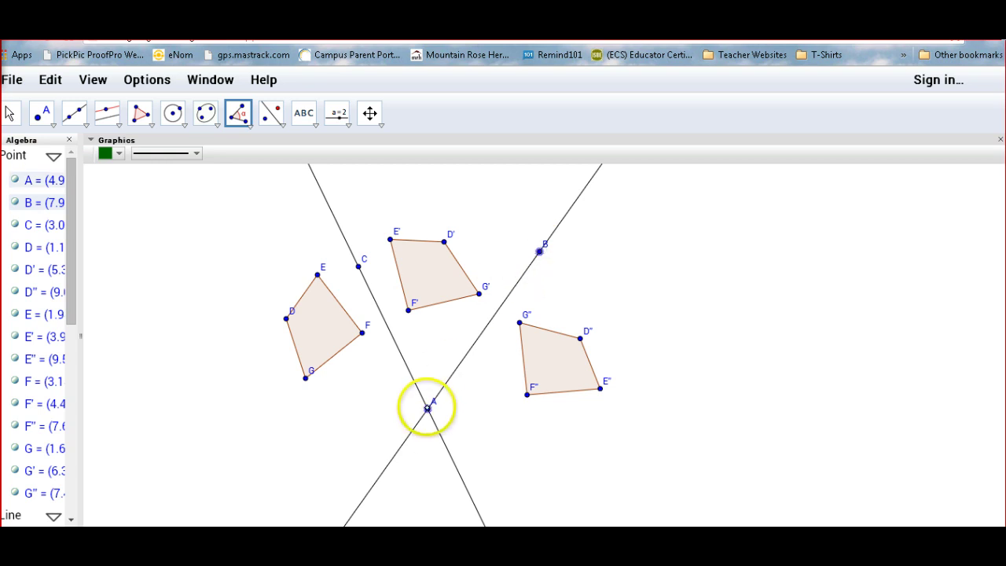
left_click(426, 408)
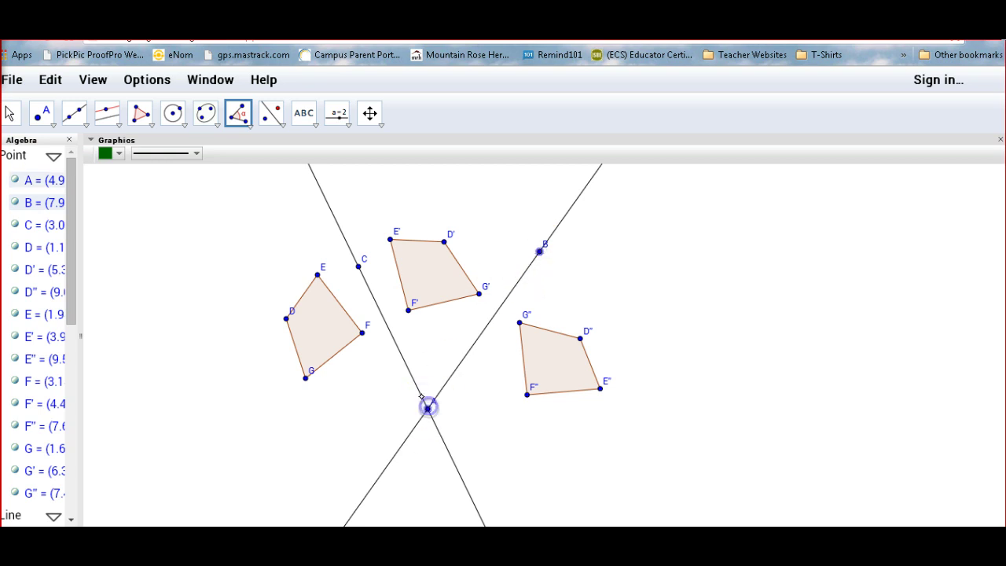
left_click(360, 268)
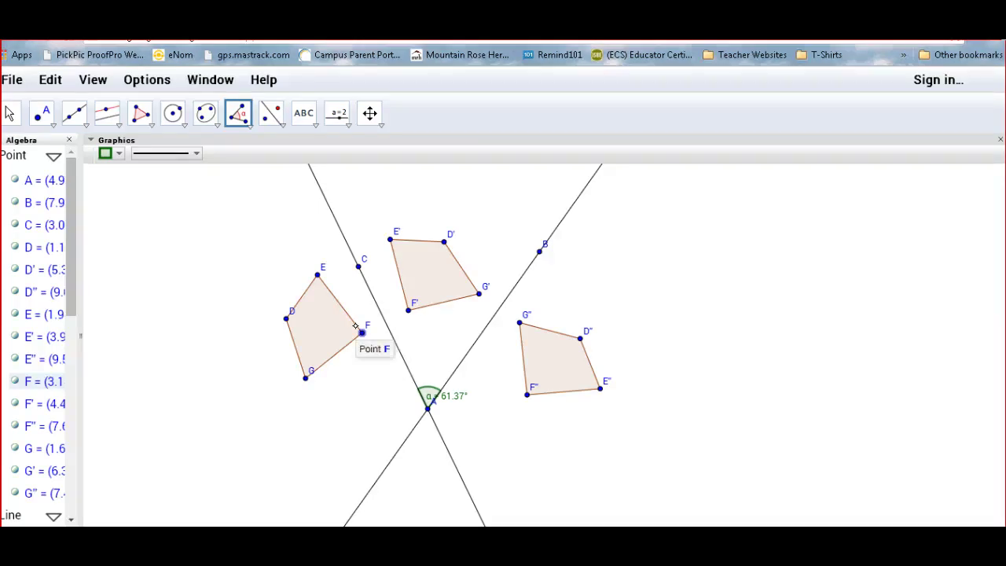
left_click(202, 517)
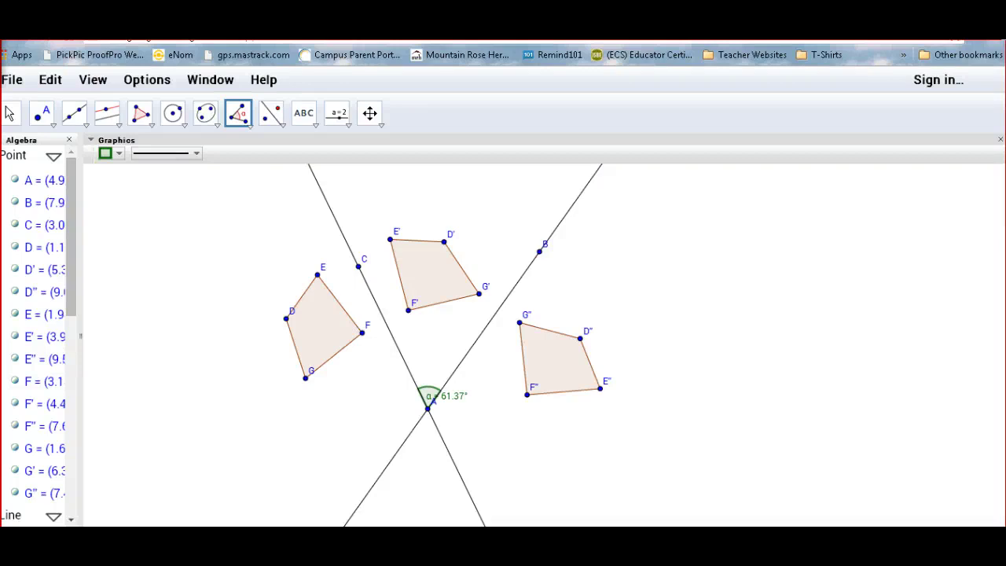
left_click(406, 519)
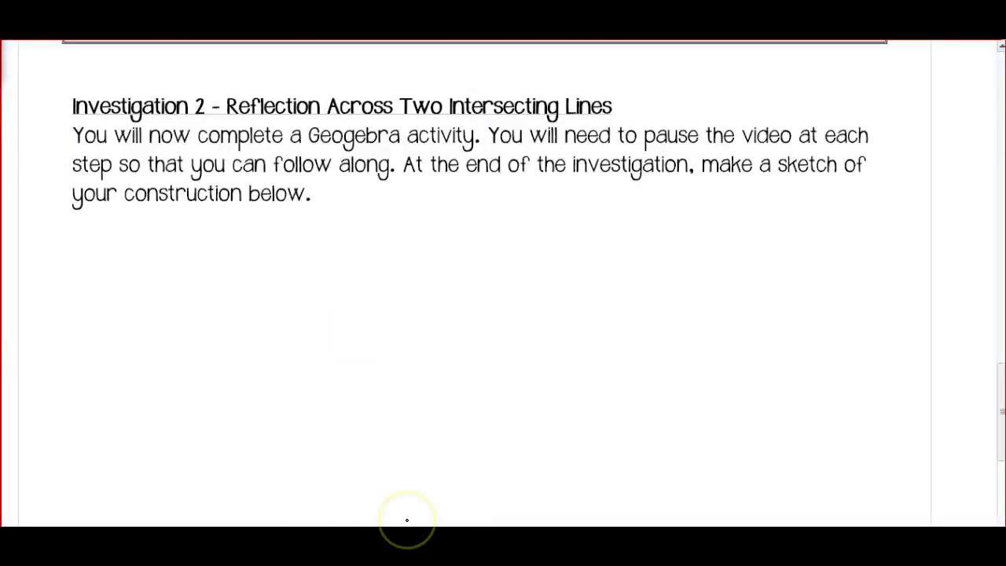